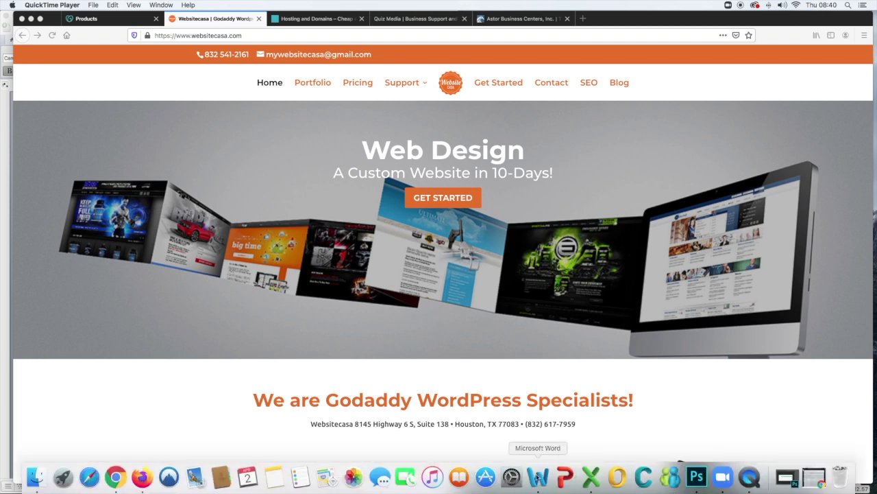
- Bring up the Godaddy Basics 2020 notes in Word and scroll through both pages, back to the top
{"action": "left_click", "coordinate": [538, 476]}
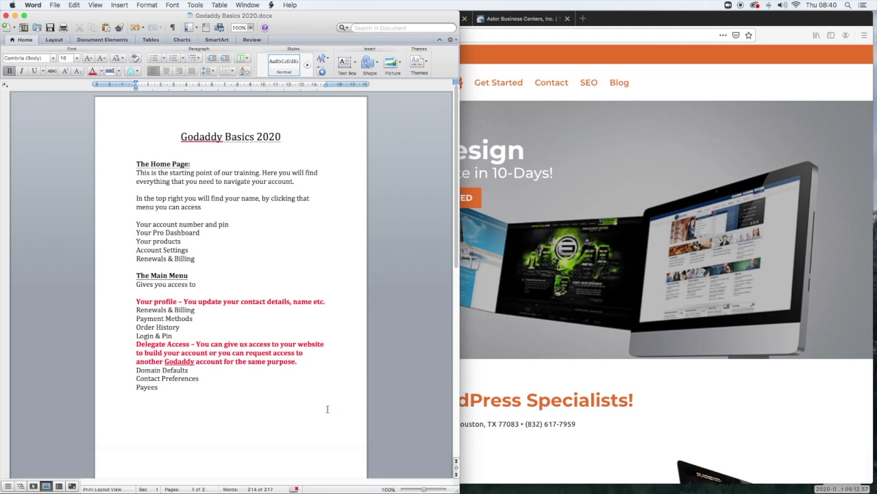
{"action": "scroll", "coordinate": [327, 409], "scroll_direction": "down", "scroll_amount": 8}
{"action": "scroll", "coordinate": [328, 410], "scroll_direction": "down", "scroll_amount": 3}
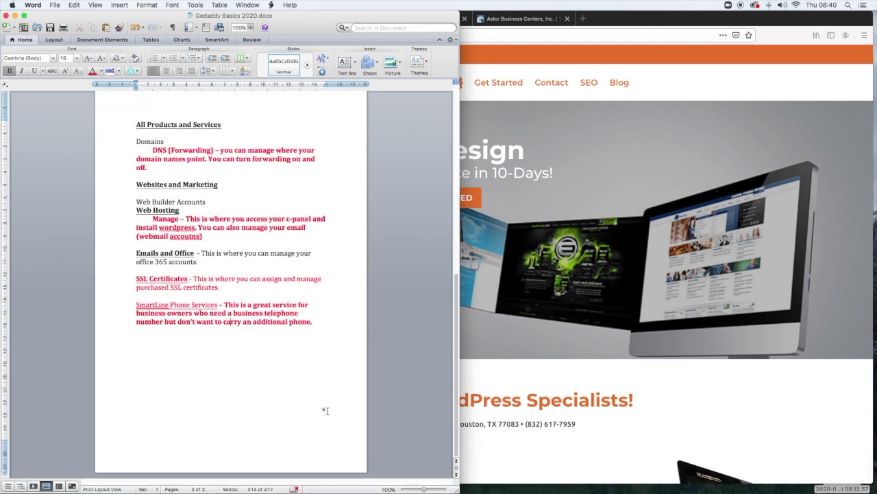
{"action": "scroll", "coordinate": [326, 410], "scroll_direction": "up", "scroll_amount": 15}
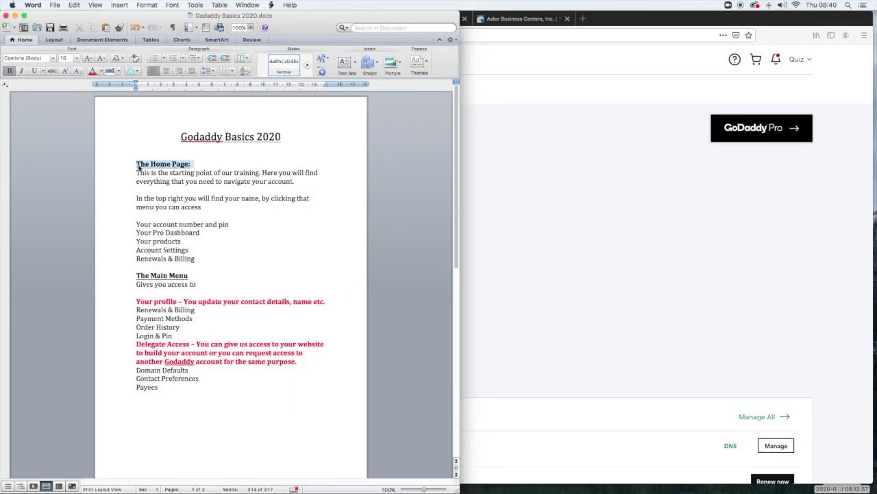
- Highlight the Account Settings and Renewals & Billing lines in the notes, then return to GoDaddy My Products
{"action": "key", "text": "super+u"}
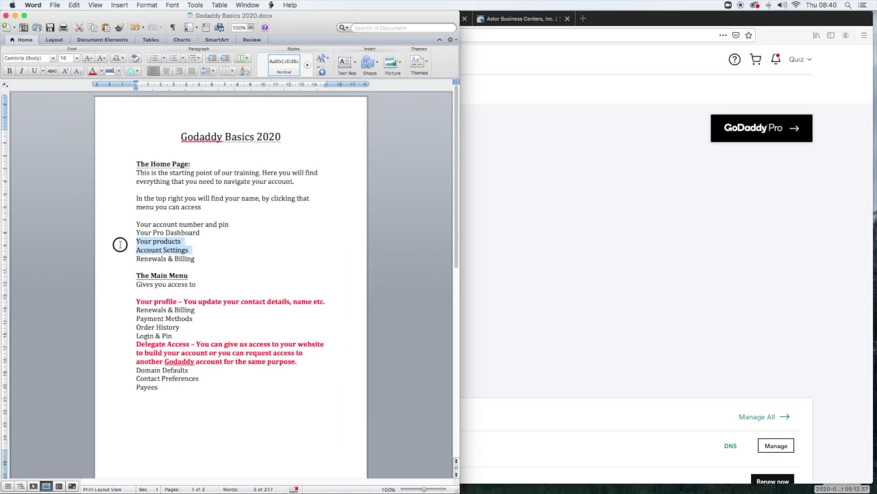
{"action": "left_click_drag", "start_coordinate": [120, 244], "coordinate": [117, 251]}
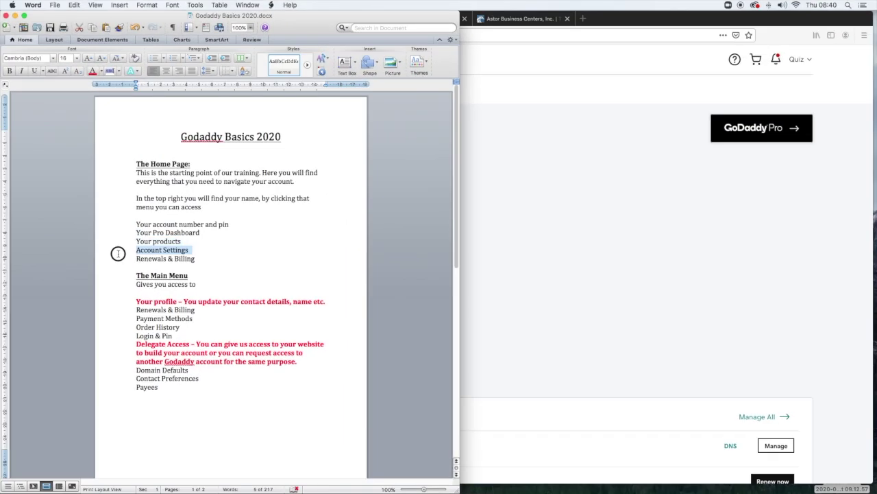
{"action": "left_click_drag", "start_coordinate": [205, 261], "coordinate": [118, 258]}
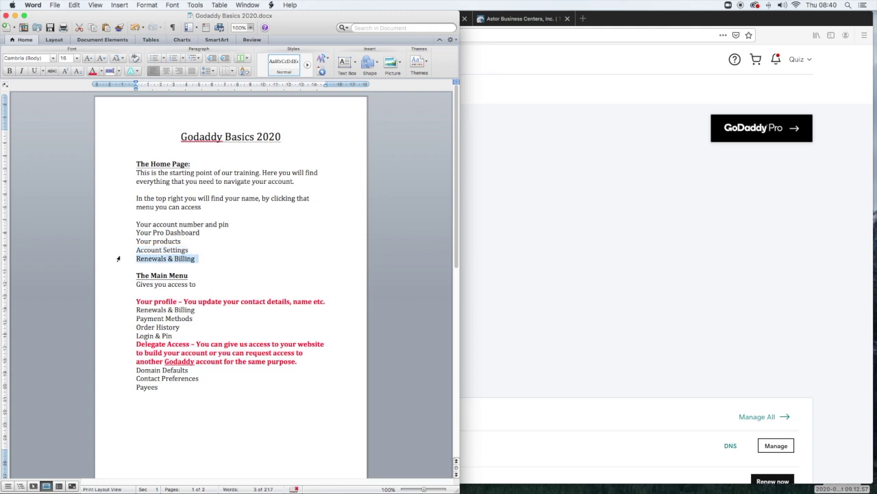
{"action": "key", "text": "super+Tab"}
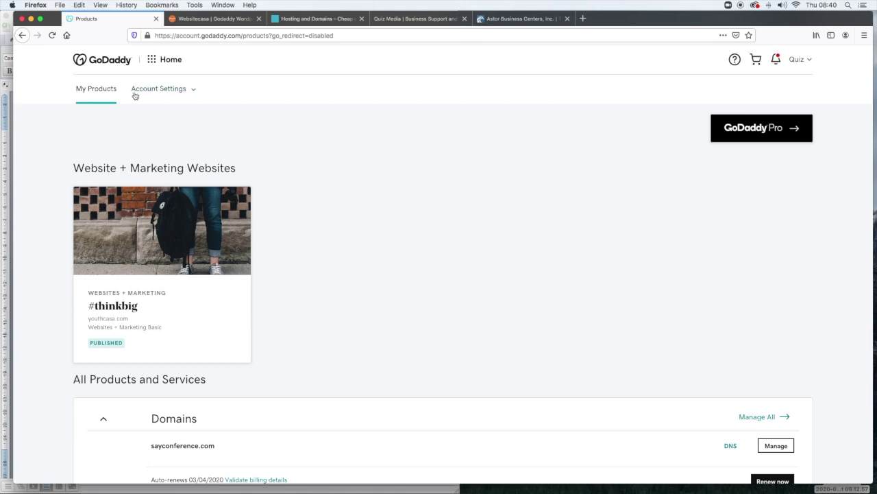
- Show the Account Settings dropdown and highlight the Renewals & Billing and Your profile lines in the notes
{"action": "left_click", "coordinate": [195, 89]}
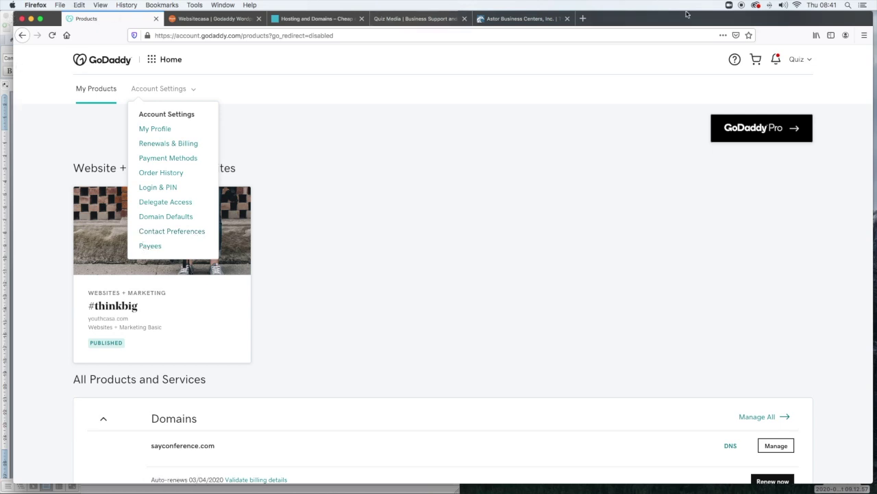
{"action": "left_click_drag", "start_coordinate": [683, 17], "coordinate": [715, 18]}
{"action": "left_click", "coordinate": [22, 133]}
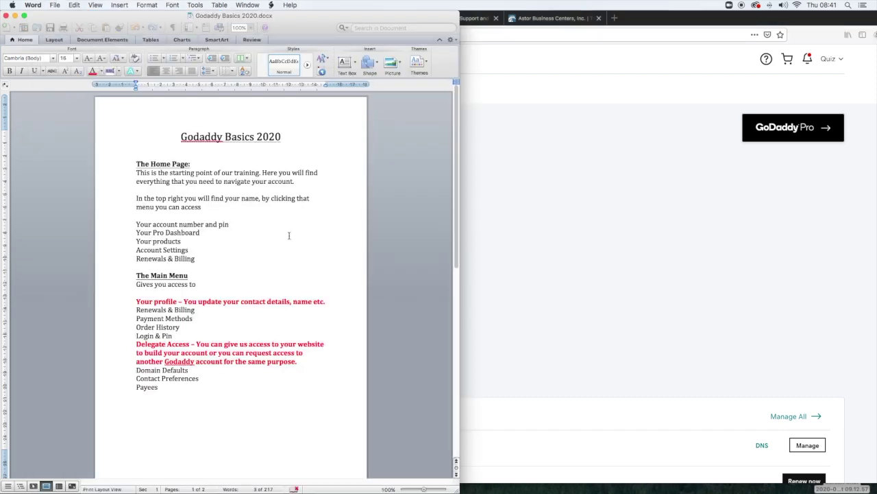
{"action": "triple_click", "coordinate": [309, 258]}
{"action": "left_click", "coordinate": [328, 290]}
{"action": "left_click_drag", "start_coordinate": [334, 300], "coordinate": [133, 305]}
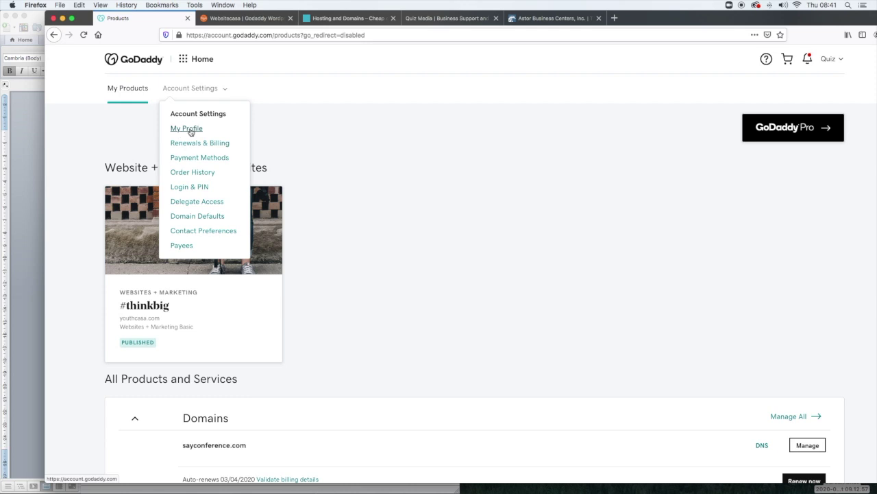
- Highlight the Delegate Access paragraph in the notes, then open GoDaddy's Delegate Access page
{"action": "left_click", "coordinate": [13, 163]}
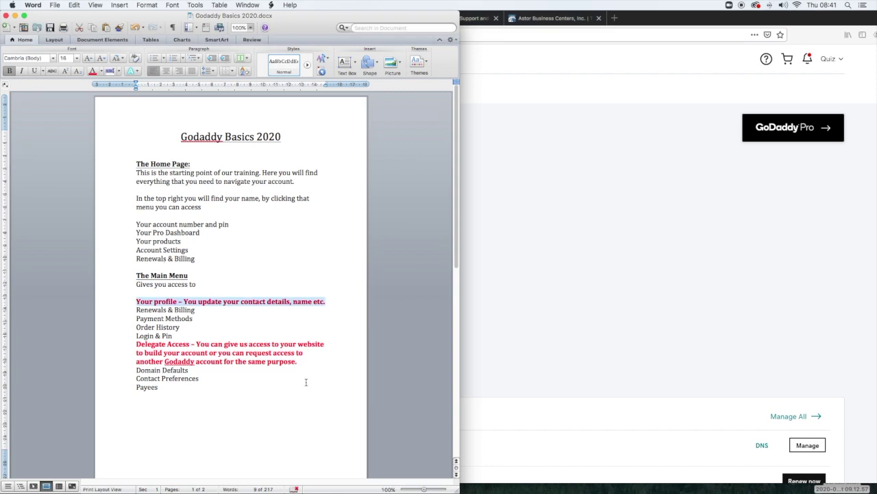
{"action": "left_click_drag", "start_coordinate": [302, 362], "coordinate": [127, 343]}
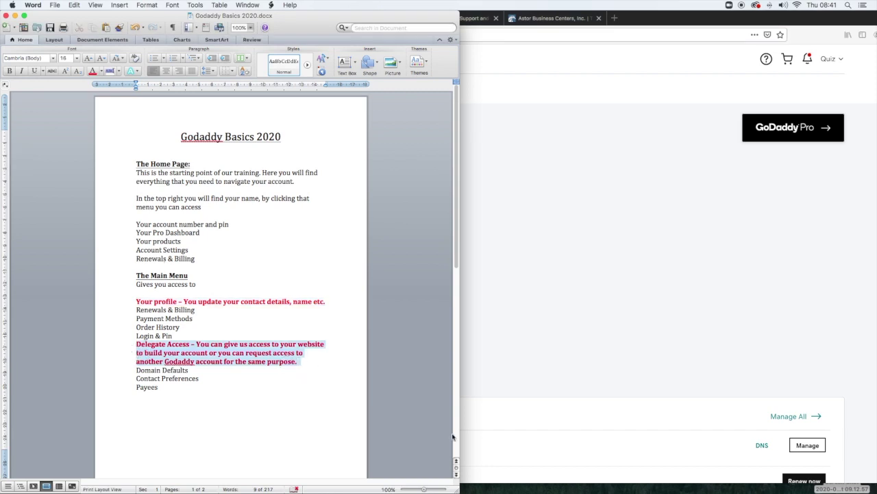
{"action": "key", "text": "super+Tab"}
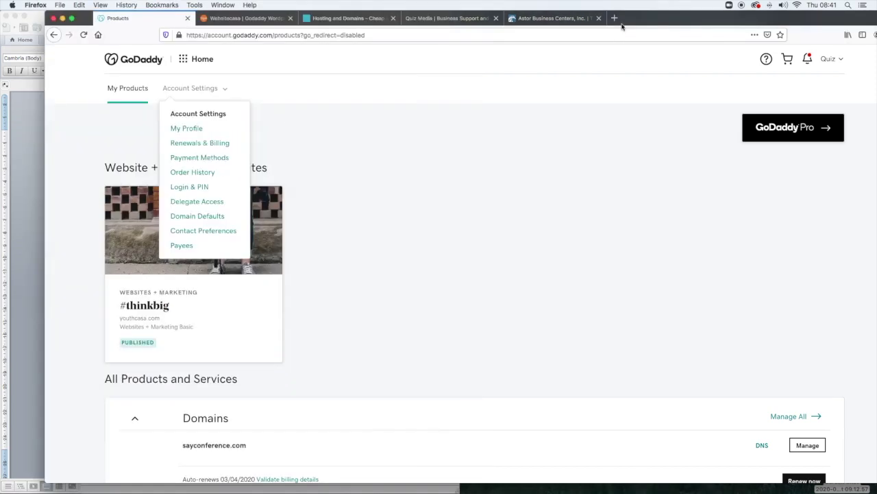
{"action": "left_click", "coordinate": [203, 205]}
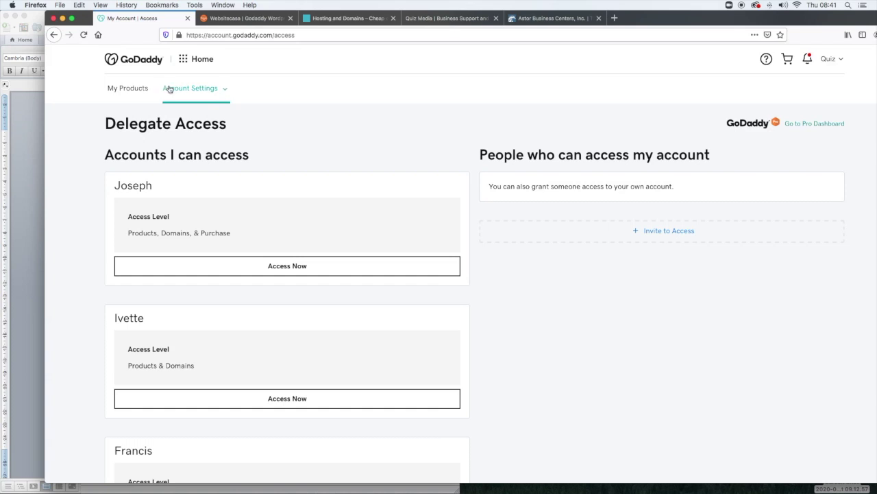
{"action": "left_click", "coordinate": [675, 233]}
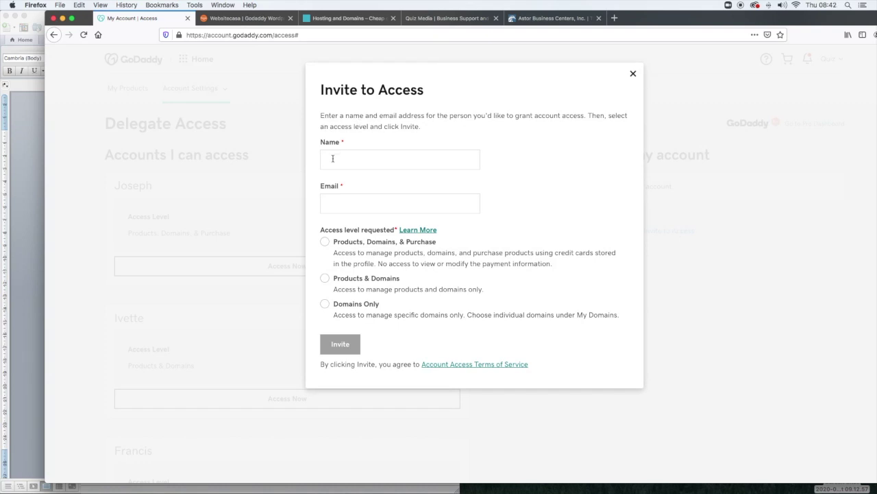
{"action": "left_click", "coordinate": [332, 158]}
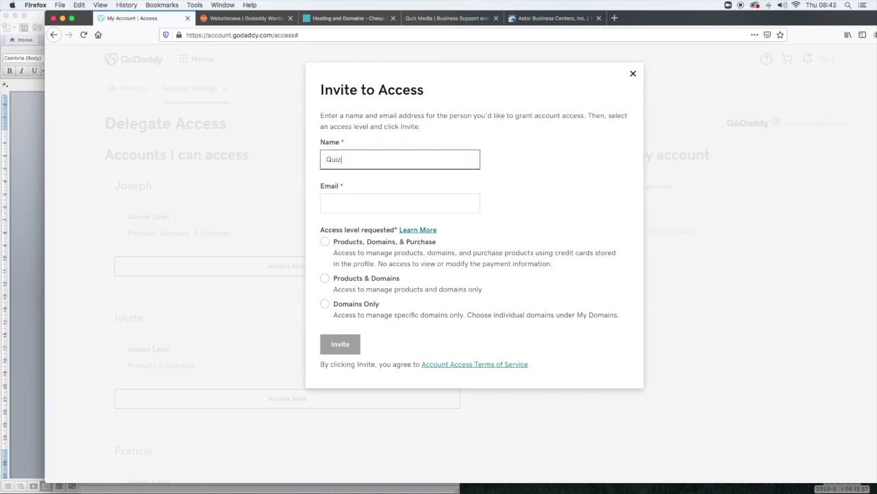
{"action": "left_click", "coordinate": [335, 201]}
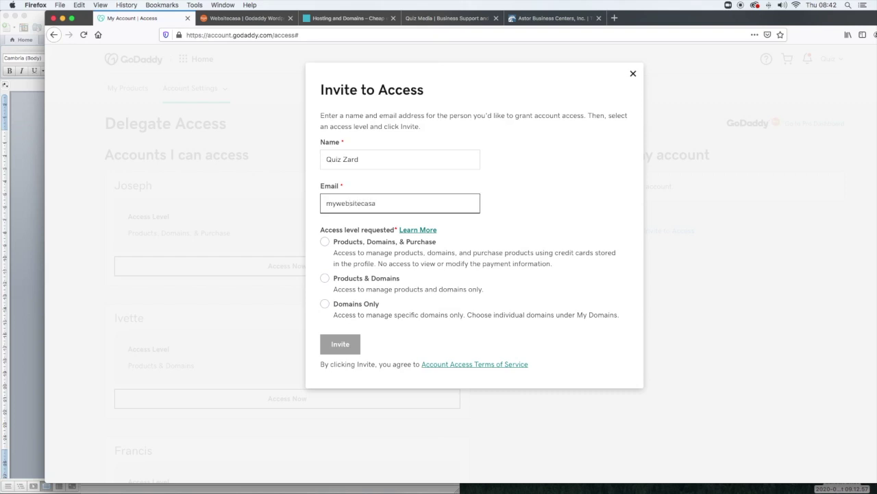
{"action": "left_click", "coordinate": [325, 279]}
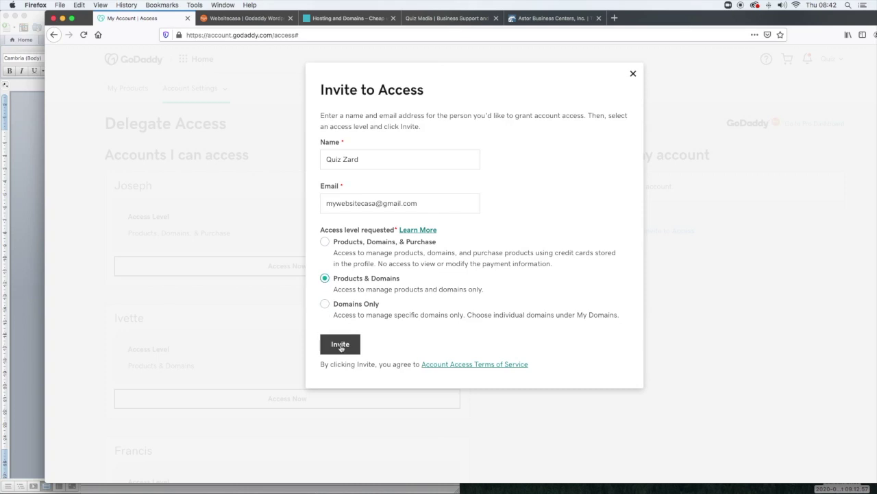
{"action": "left_click", "coordinate": [632, 73]}
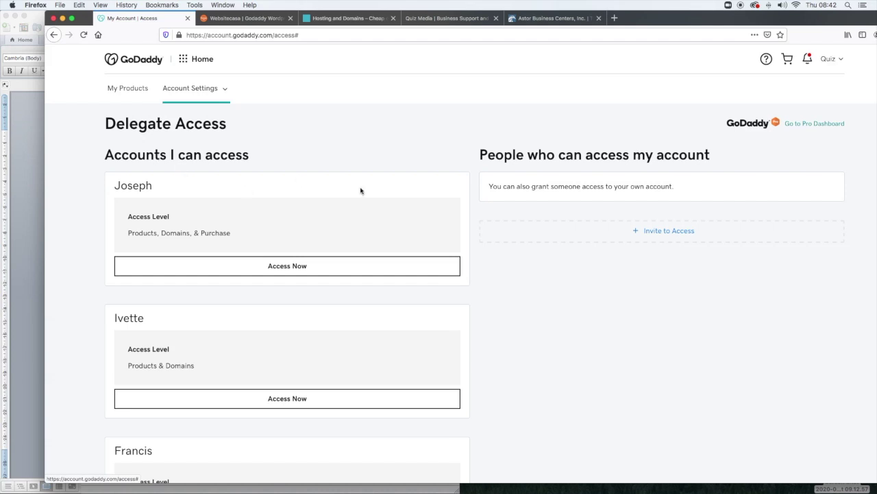
{"action": "scroll", "coordinate": [303, 192], "scroll_direction": "down", "scroll_amount": 20}
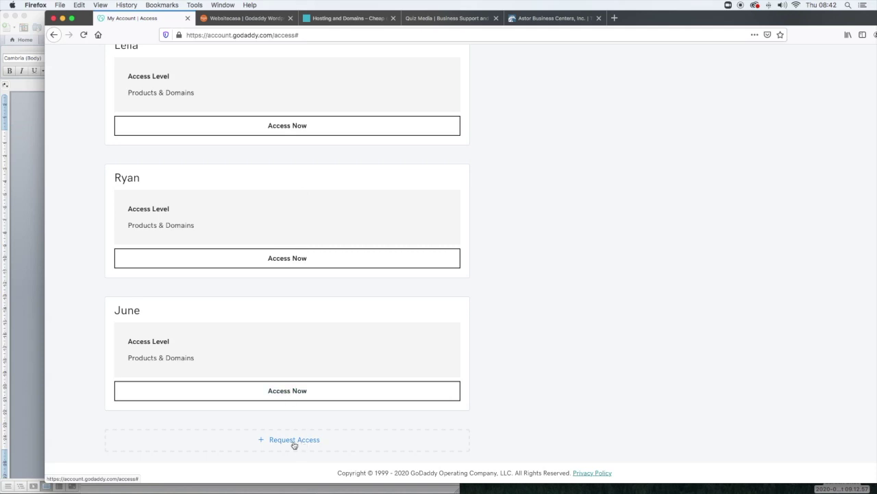
{"action": "left_click", "coordinate": [14, 241]}
{"action": "left_click", "coordinate": [300, 389]}
{"action": "left_click_drag", "start_coordinate": [308, 368], "coordinate": [137, 344]}
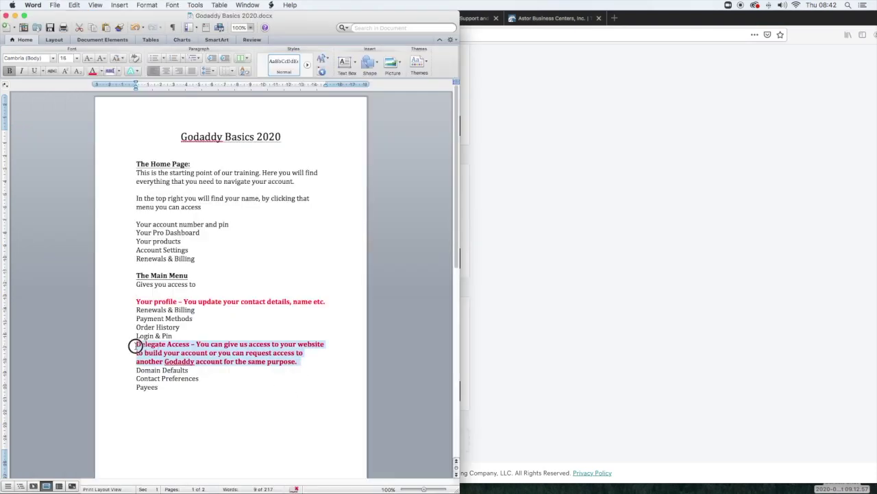
{"action": "left_click", "coordinate": [268, 405]}
{"action": "left_click", "coordinate": [705, 28]}
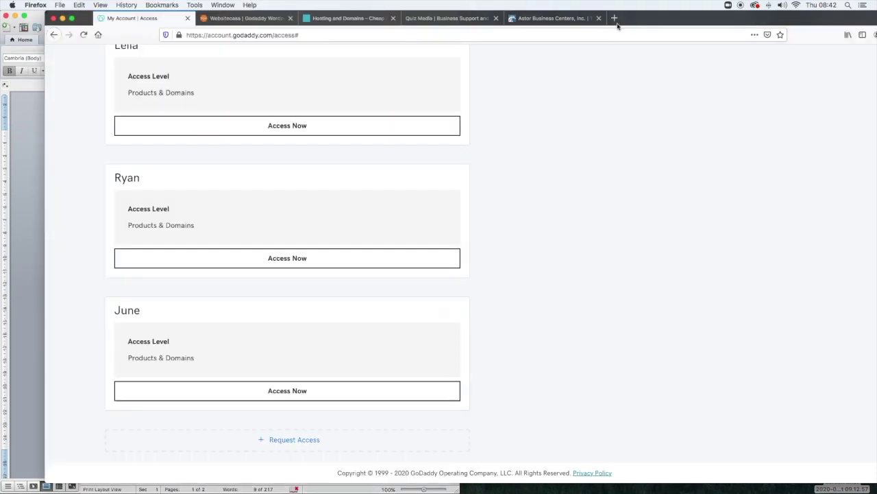
{"action": "scroll", "coordinate": [214, 81], "scroll_direction": "up", "scroll_amount": 10}
{"action": "scroll", "coordinate": [215, 81], "scroll_direction": "up", "scroll_amount": 15}
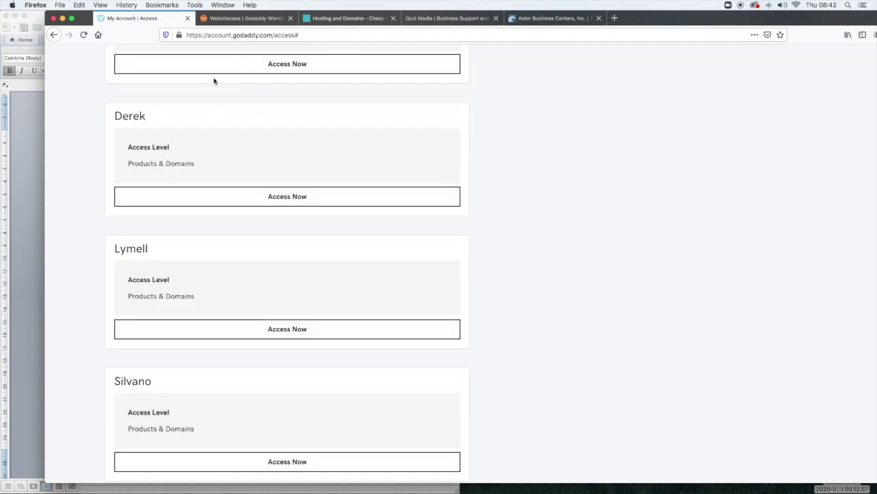
{"action": "scroll", "coordinate": [215, 82], "scroll_direction": "up", "scroll_amount": 15}
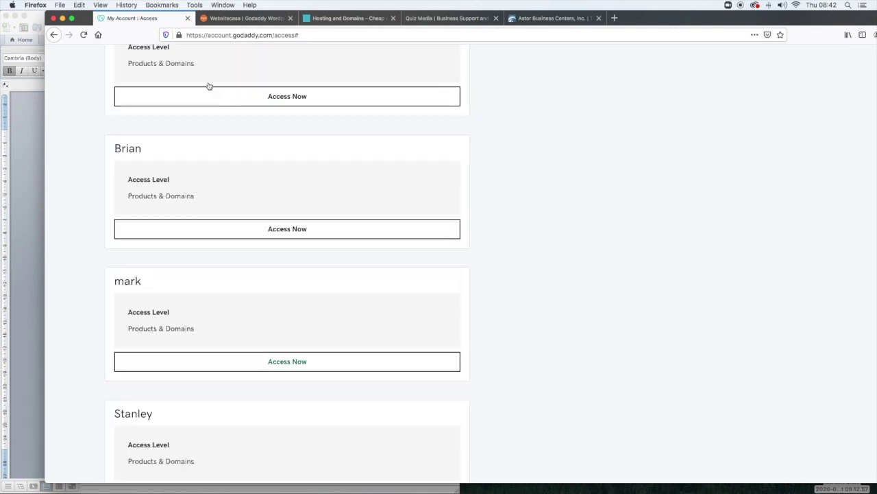
{"action": "scroll", "coordinate": [208, 87], "scroll_direction": "up", "scroll_amount": 15}
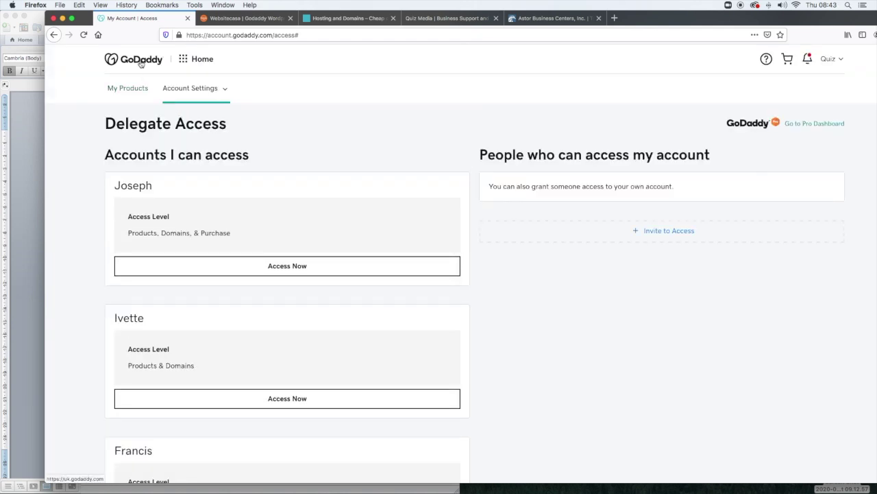
{"action": "left_click", "coordinate": [141, 63]}
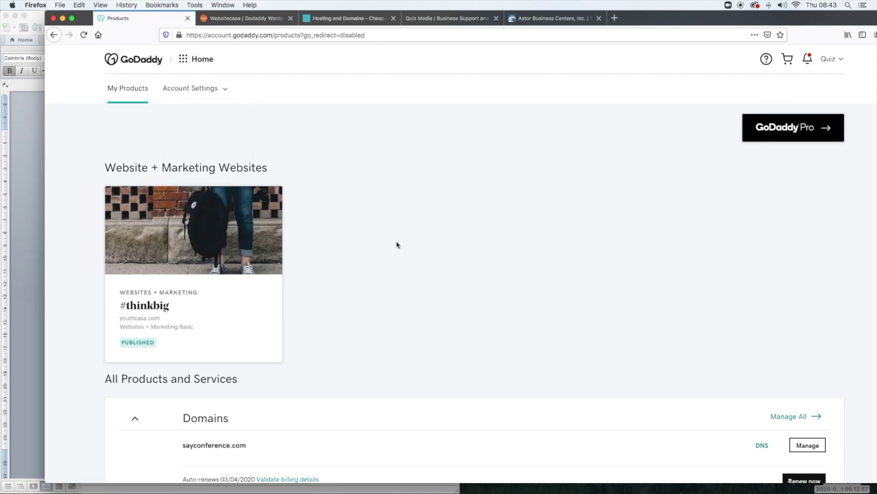
- Bring up the Account Settings list and scroll down the My Products domain list
{"action": "left_click", "coordinate": [221, 91]}
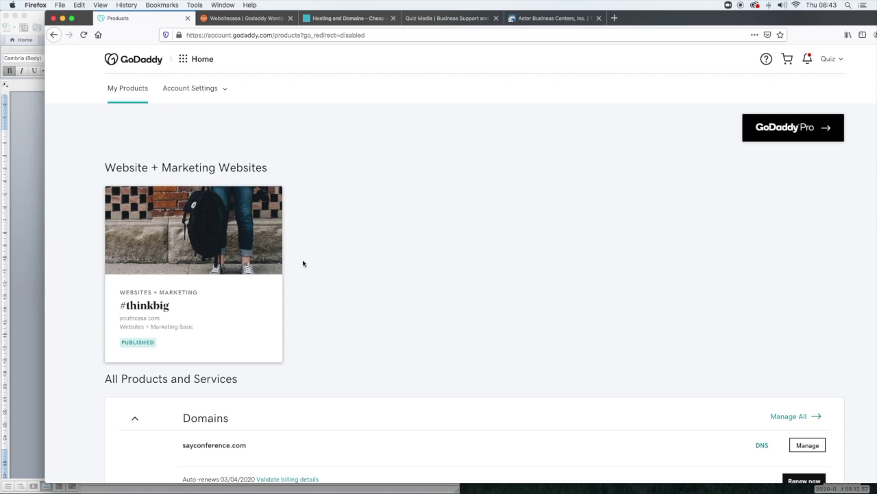
{"action": "scroll", "coordinate": [406, 276], "scroll_direction": "down", "scroll_amount": 5}
- Move the Word notes to the Domains topic on page 2
{"action": "scroll", "coordinate": [405, 276], "scroll_direction": "down", "scroll_amount": 3}
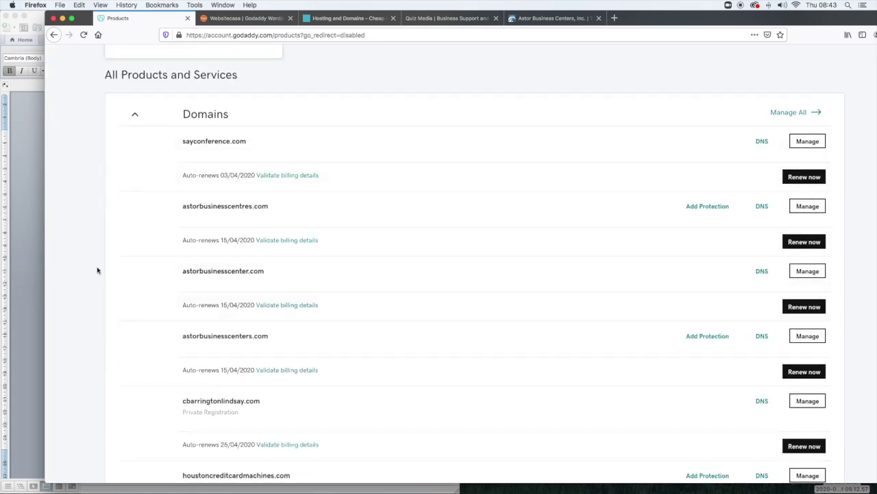
{"action": "left_click", "coordinate": [28, 260]}
{"action": "scroll", "coordinate": [233, 335], "scroll_direction": "down", "scroll_amount": 10}
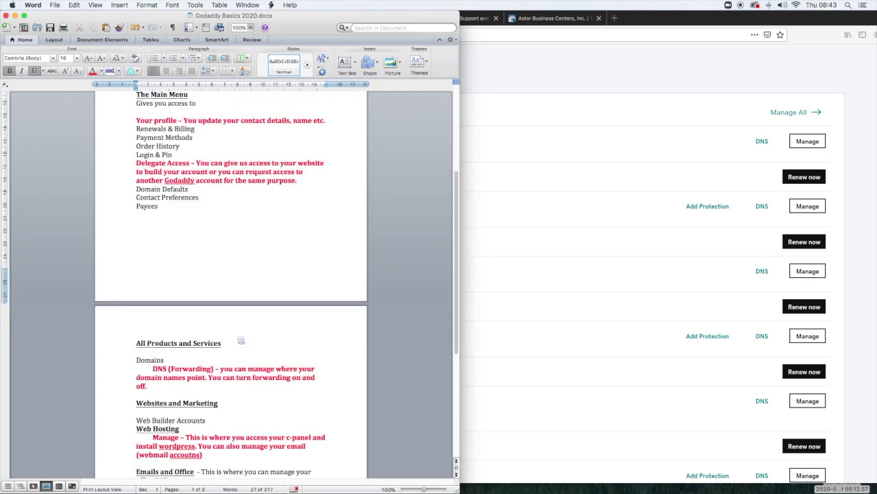
{"action": "left_click", "coordinate": [165, 300]}
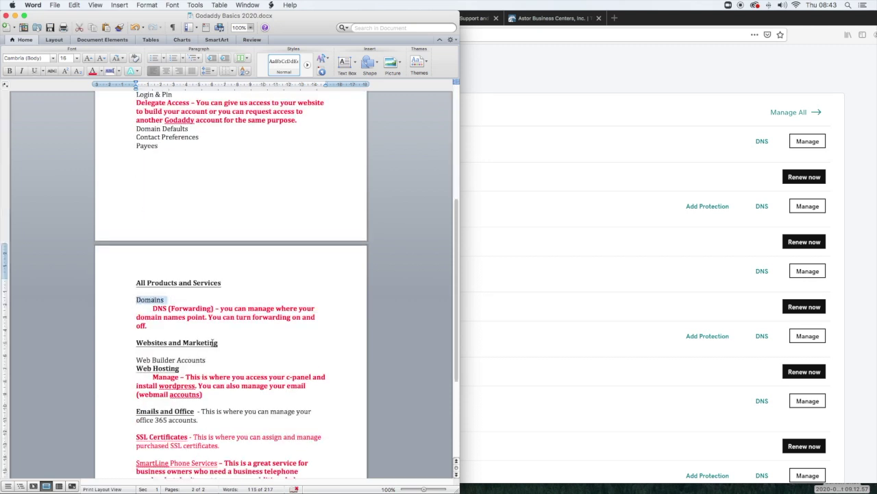
- Scroll the GoDaddy Domains list and show more of the 23 domains
{"action": "left_click", "coordinate": [754, 67]}
{"action": "scroll", "coordinate": [250, 161], "scroll_direction": "down", "scroll_amount": 4}
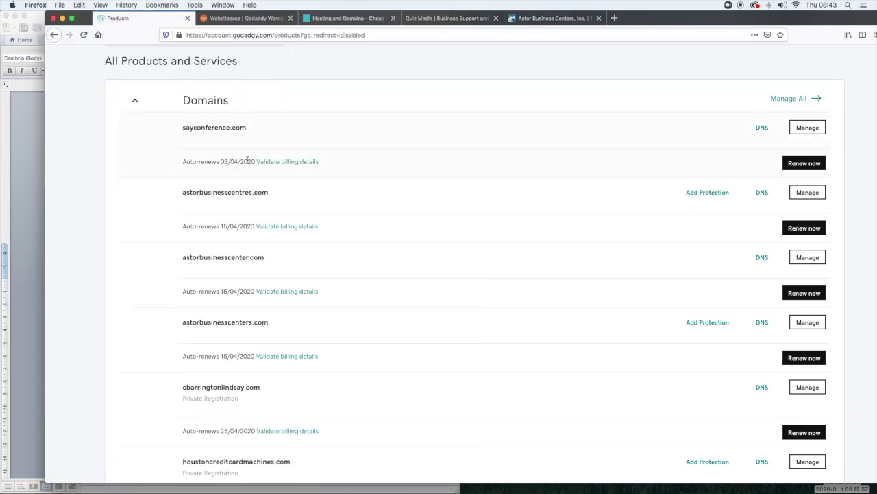
{"action": "scroll", "coordinate": [247, 160], "scroll_direction": "down", "scroll_amount": 7}
{"action": "scroll", "coordinate": [247, 161], "scroll_direction": "up", "scroll_amount": 4}
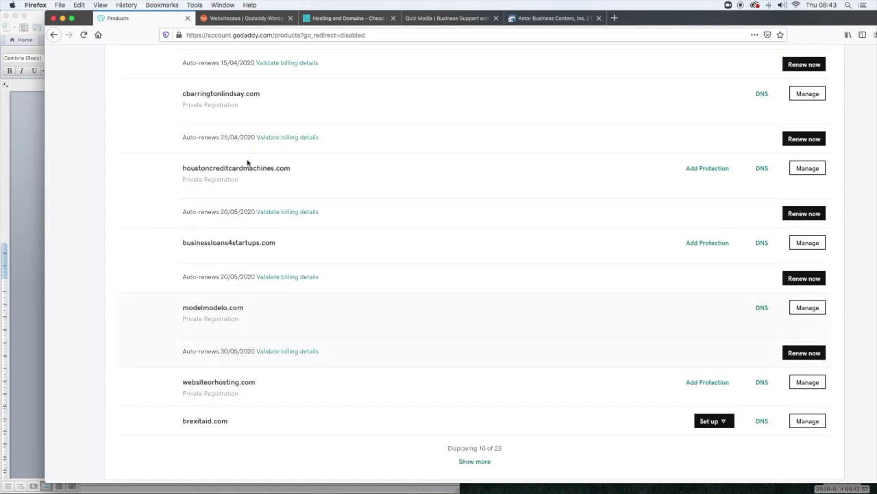
{"action": "scroll", "coordinate": [247, 162], "scroll_direction": "down", "scroll_amount": 1}
{"action": "scroll", "coordinate": [247, 162], "scroll_direction": "down", "scroll_amount": 2}
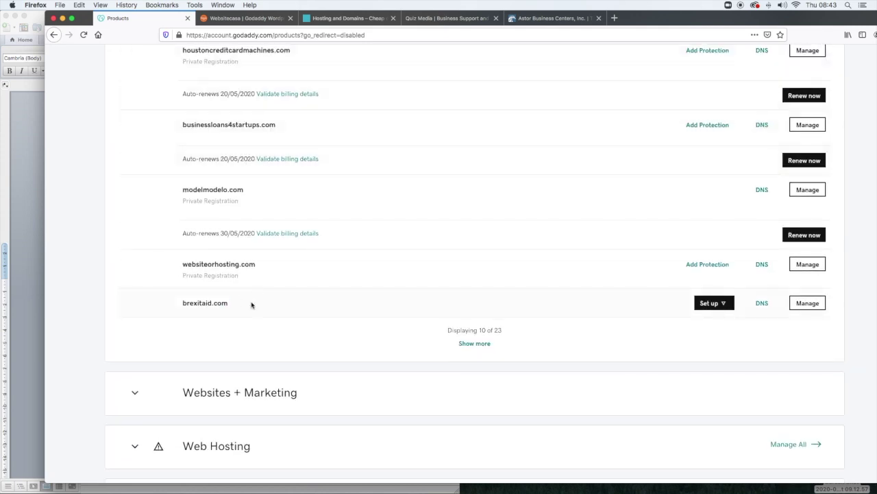
{"action": "left_click_drag", "start_coordinate": [251, 304], "coordinate": [174, 303]}
{"action": "left_click", "coordinate": [370, 303]}
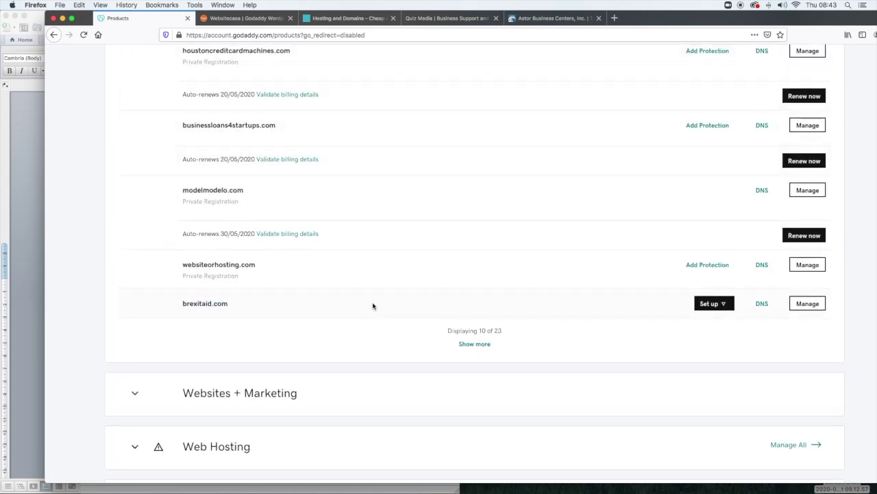
{"action": "left_click", "coordinate": [485, 345]}
{"action": "scroll", "coordinate": [514, 298], "scroll_direction": "down", "scroll_amount": 5}
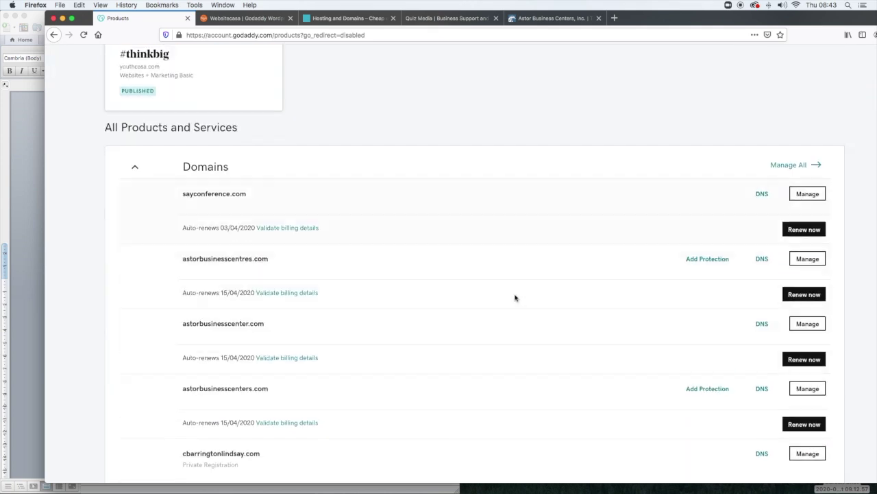
- Mark the DNS (Forwarding) note, then scroll the products page down to brexitaid.com
{"action": "left_click", "coordinate": [26, 292]}
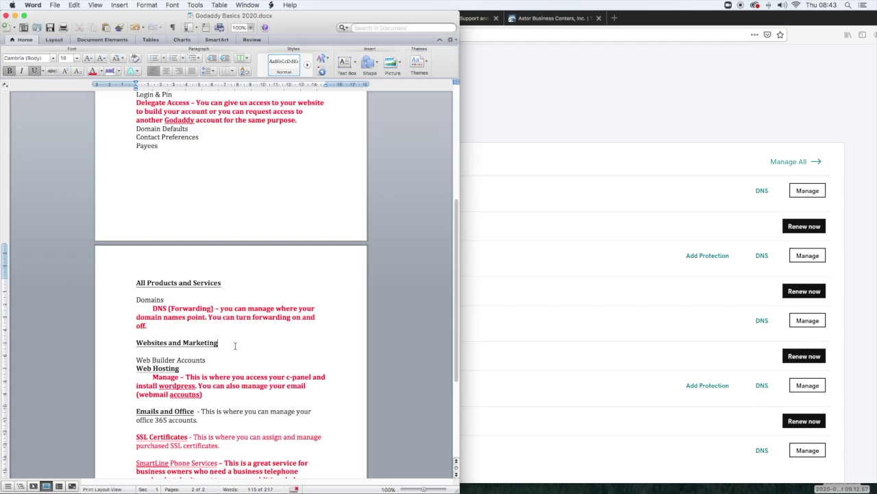
{"action": "left_click_drag", "start_coordinate": [152, 330], "coordinate": [130, 312]}
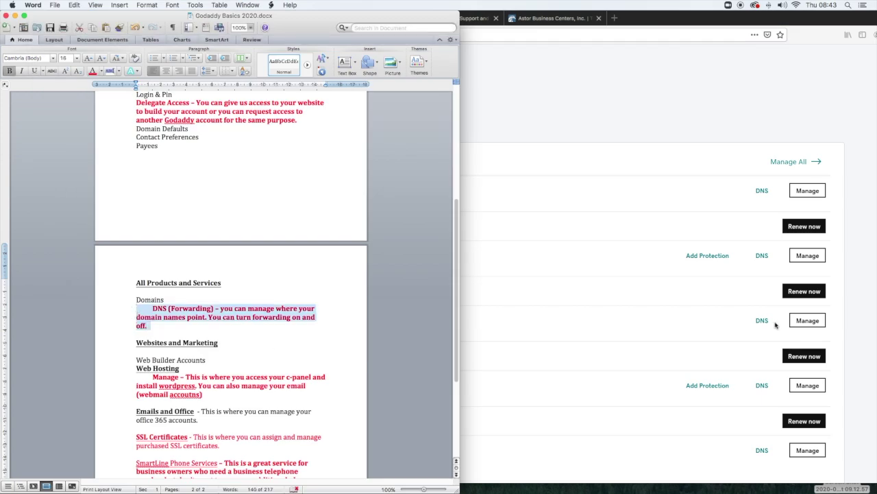
{"action": "left_click", "coordinate": [744, 133]}
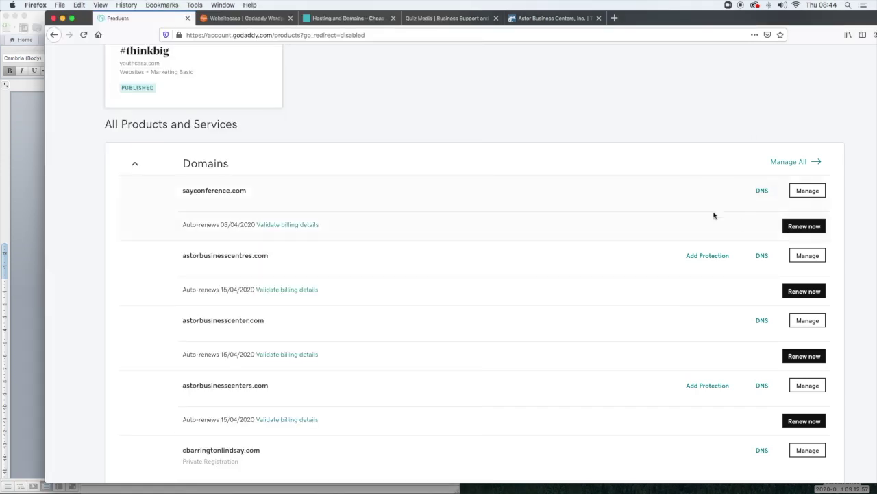
{"action": "scroll", "coordinate": [713, 215], "scroll_direction": "down", "scroll_amount": 10}
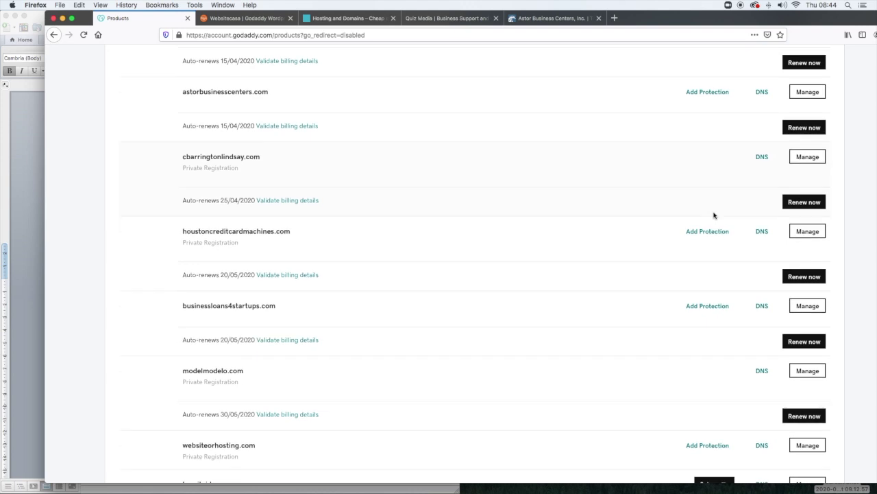
{"action": "scroll", "coordinate": [714, 216], "scroll_direction": "down", "scroll_amount": 5}
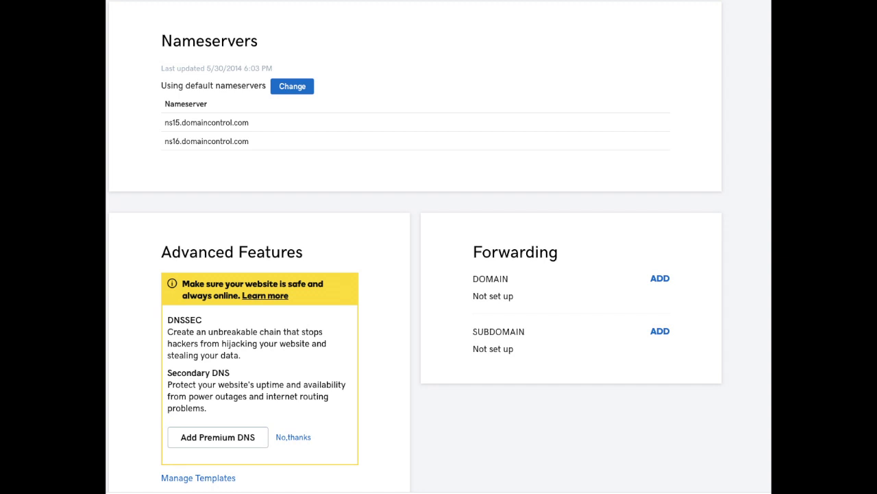
- Compare the DNS (Forwarding) note with brexitaid.com's DNS page, then go back to the products page
{"action": "scroll", "coordinate": [670, 334], "scroll_direction": "down", "scroll_amount": 4}
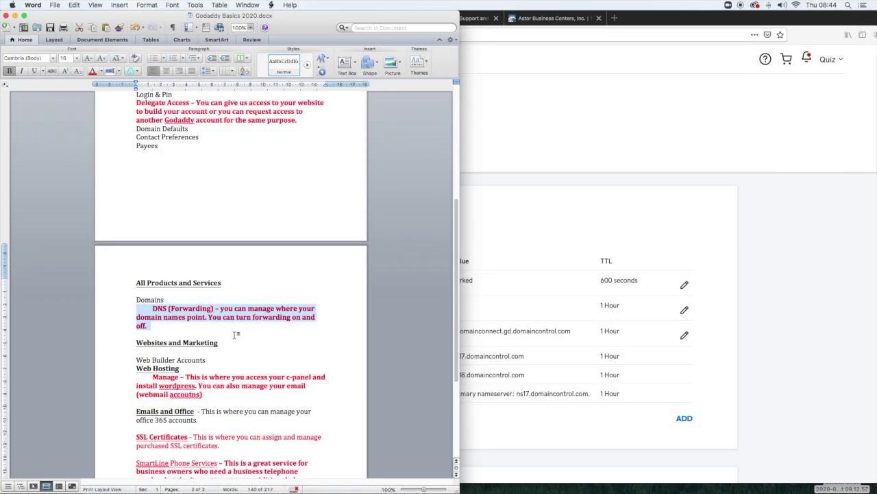
{"action": "left_click", "coordinate": [193, 329]}
{"action": "left_click_drag", "start_coordinate": [156, 327], "coordinate": [126, 308]}
{"action": "left_click", "coordinate": [721, 196]}
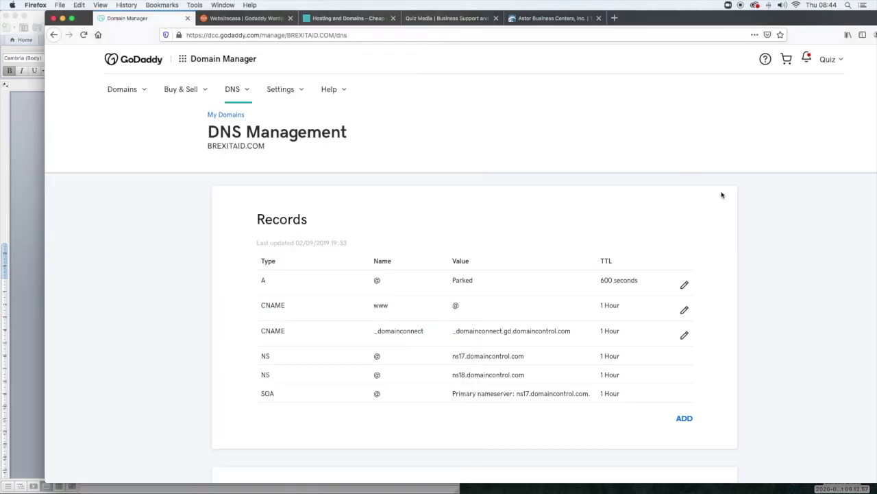
{"action": "left_click", "coordinate": [54, 35]}
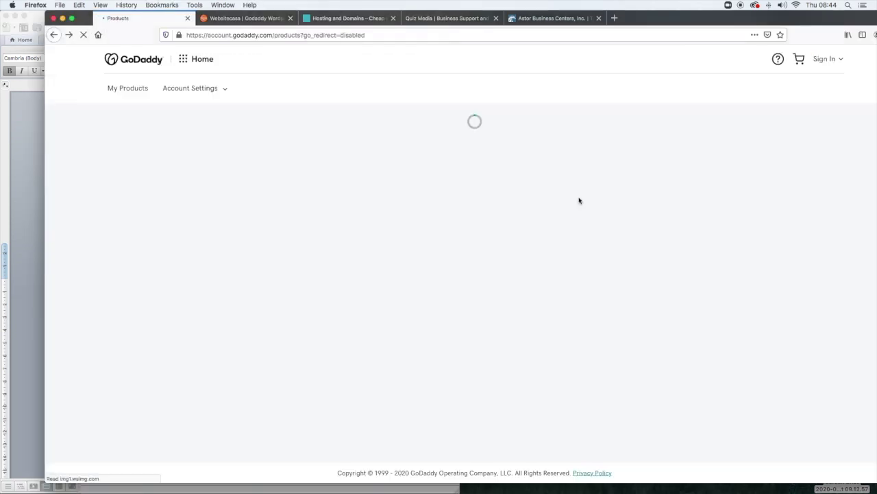
- Mark the Websites and Marketing heading in the notes and return to the products page
{"action": "left_click", "coordinate": [30, 288]}
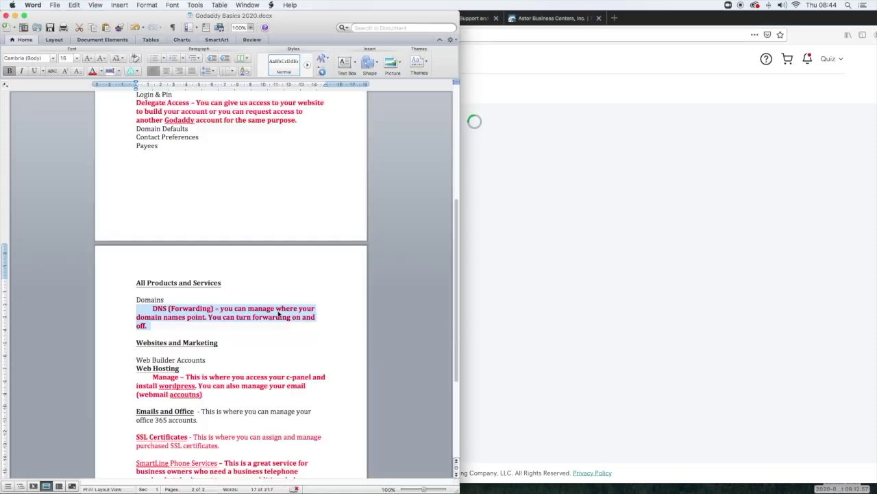
{"action": "left_click_drag", "start_coordinate": [216, 341], "coordinate": [137, 343]}
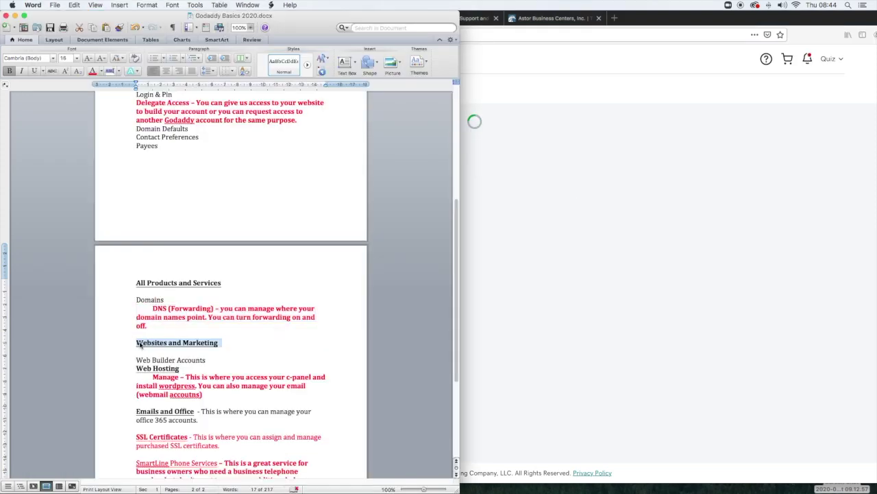
{"action": "left_click", "coordinate": [613, 332]}
- Expand the Websites + Marketing section, review it, and collapse it again
{"action": "scroll", "coordinate": [541, 308], "scroll_direction": "down", "scroll_amount": 15}
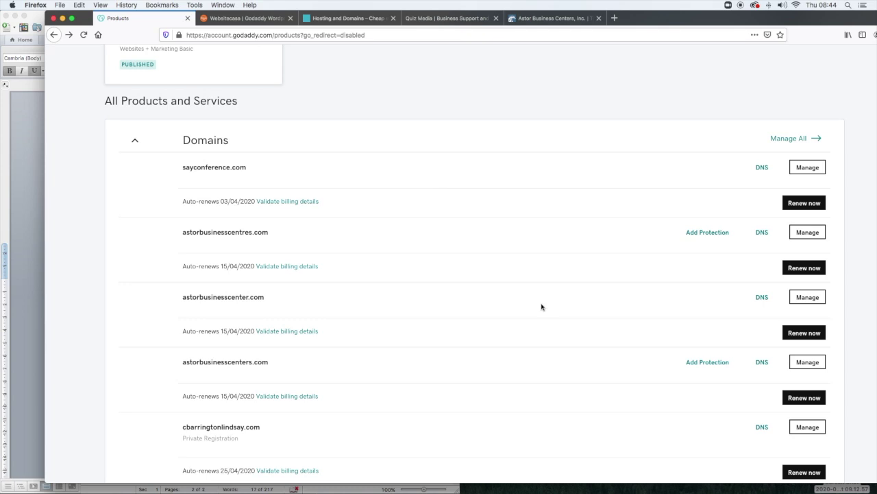
{"action": "scroll", "coordinate": [542, 306], "scroll_direction": "down", "scroll_amount": 6}
{"action": "scroll", "coordinate": [540, 310], "scroll_direction": "up", "scroll_amount": 3}
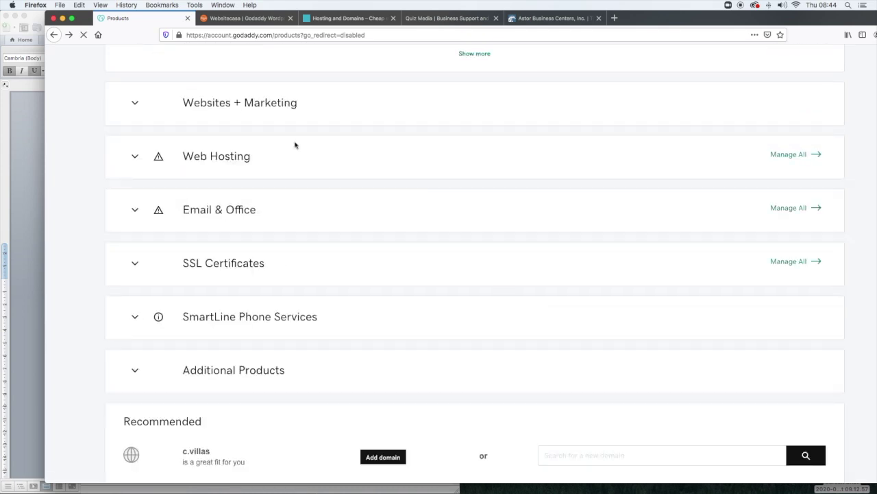
{"action": "left_click", "coordinate": [136, 107]}
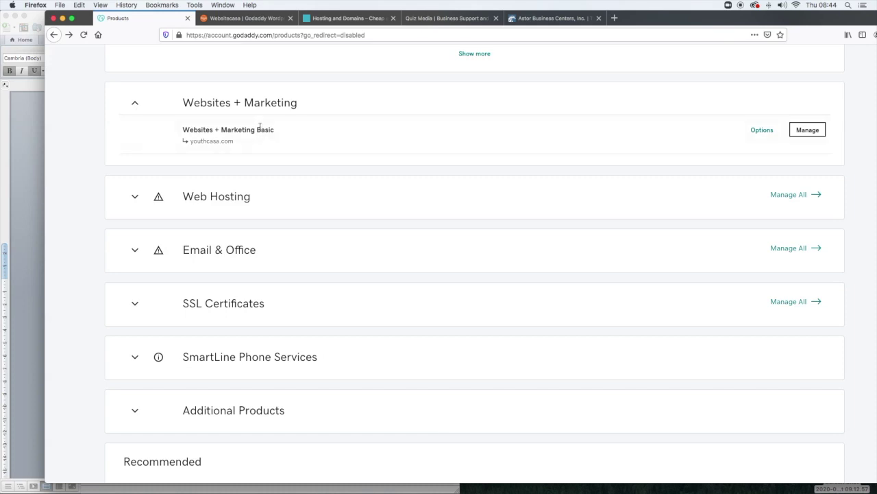
{"action": "scroll", "coordinate": [294, 149], "scroll_direction": "up", "scroll_amount": 10}
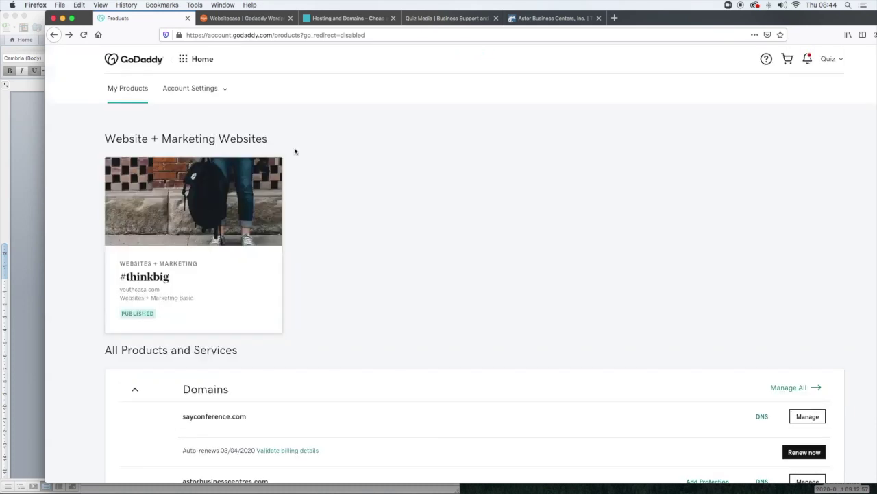
{"action": "scroll", "coordinate": [345, 264], "scroll_direction": "down", "scroll_amount": 12}
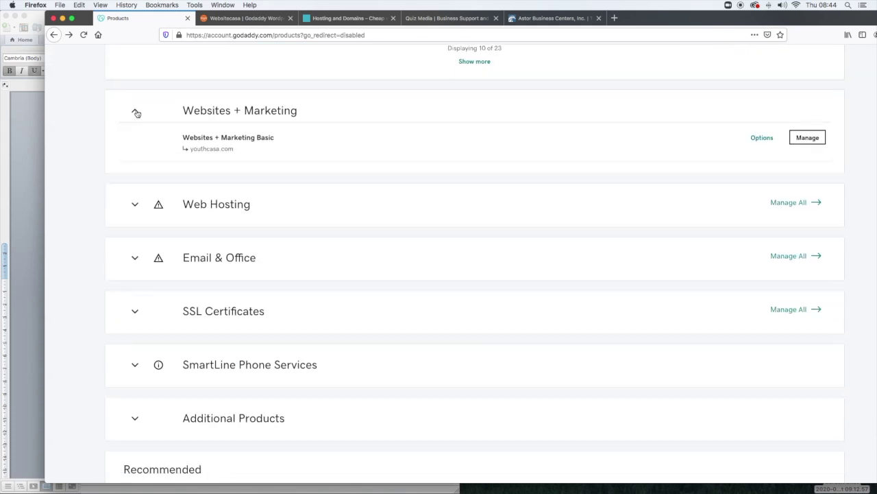
{"action": "left_click", "coordinate": [136, 113]}
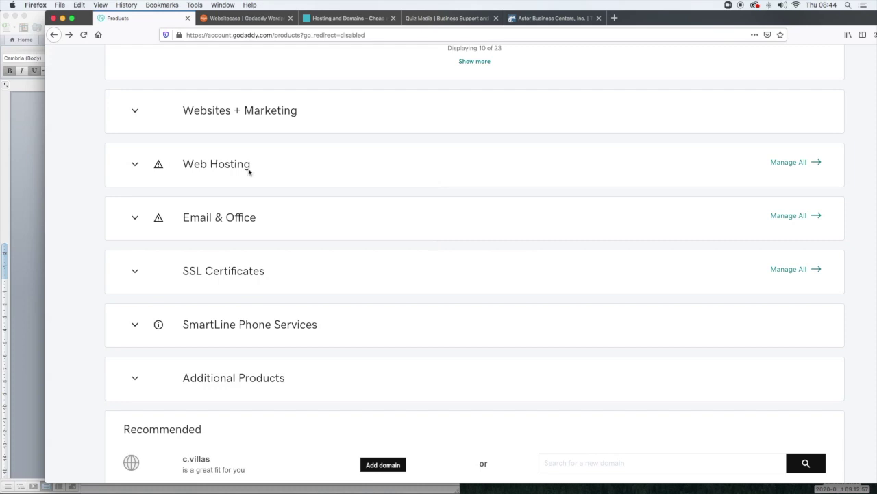
- Preview the Web Hosting plans, collapse them, and expand Email & Office
{"action": "left_click", "coordinate": [247, 168]}
{"action": "left_click", "coordinate": [135, 165]}
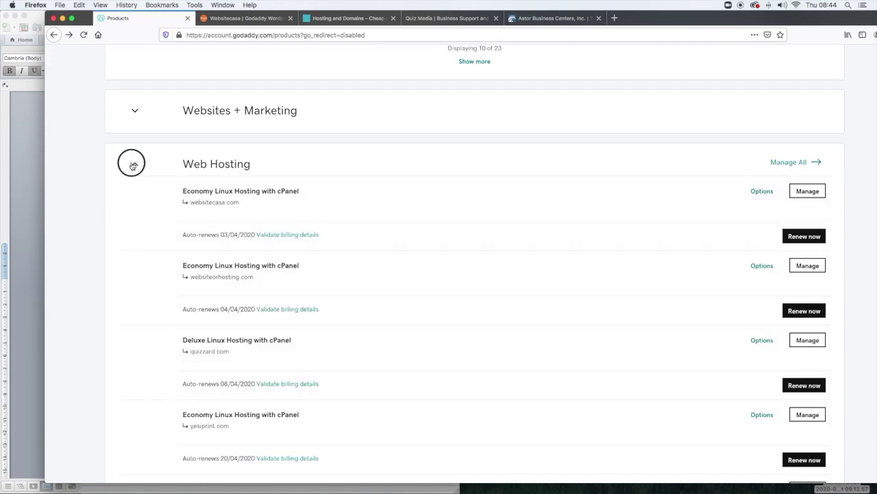
{"action": "left_click", "coordinate": [135, 219]}
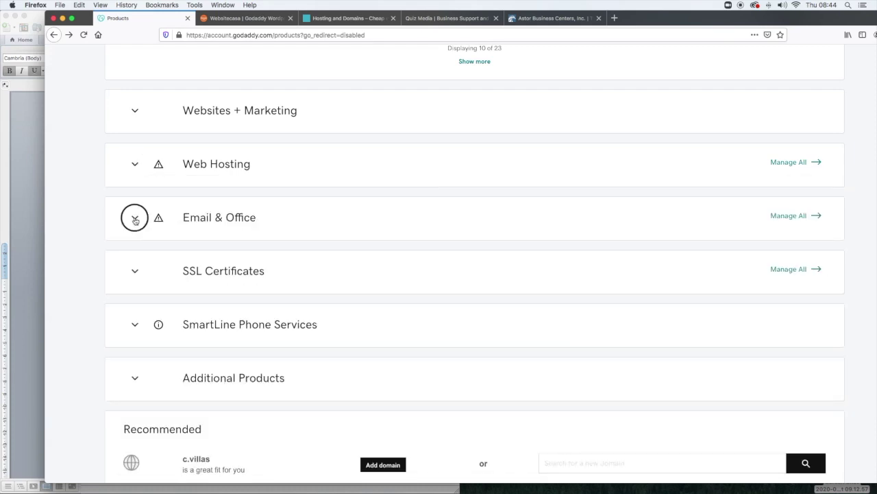
{"action": "left_click", "coordinate": [31, 226]}
{"action": "scroll", "coordinate": [213, 305], "scroll_direction": "down", "scroll_amount": 5}
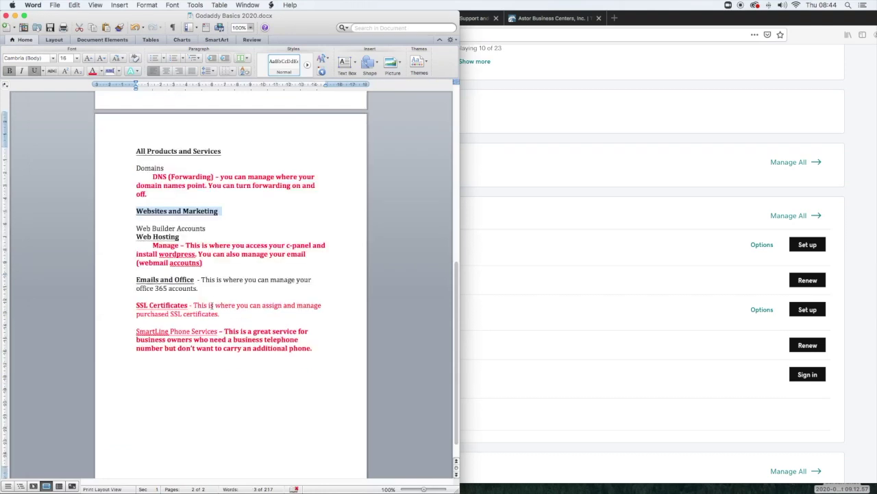
{"action": "left_click_drag", "start_coordinate": [205, 292], "coordinate": [113, 279]}
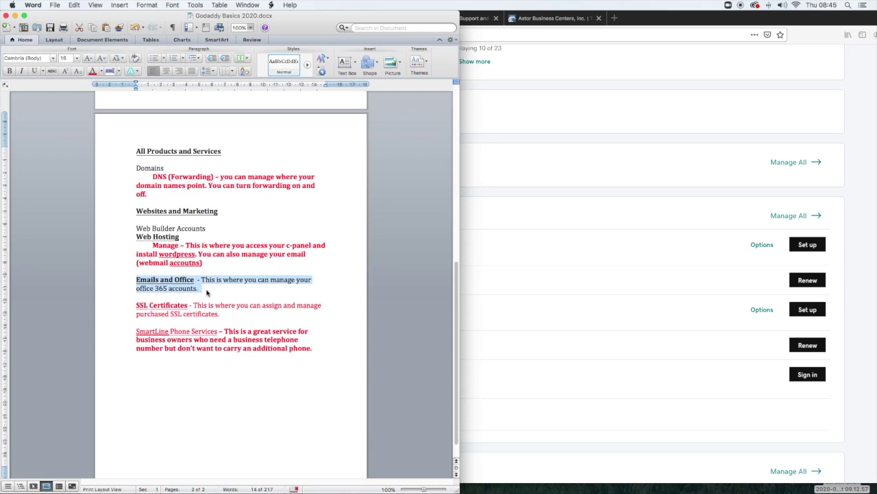
{"action": "left_click", "coordinate": [854, 377]}
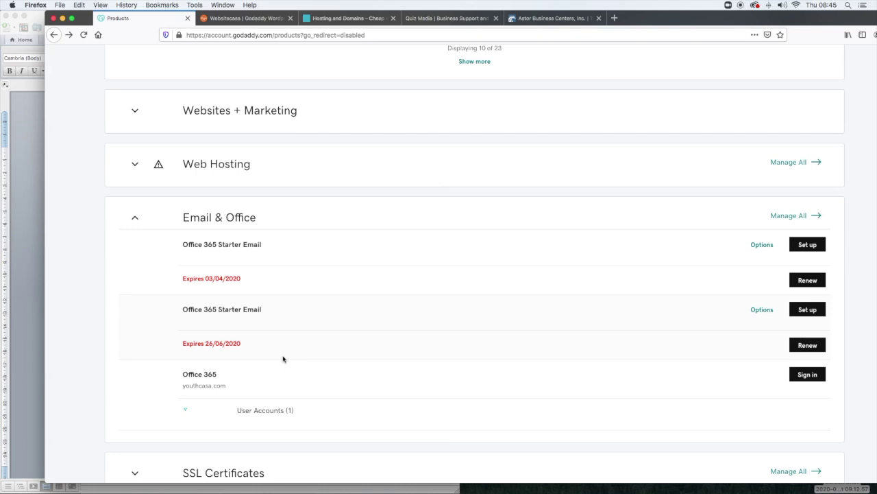
{"action": "left_click", "coordinate": [346, 17]}
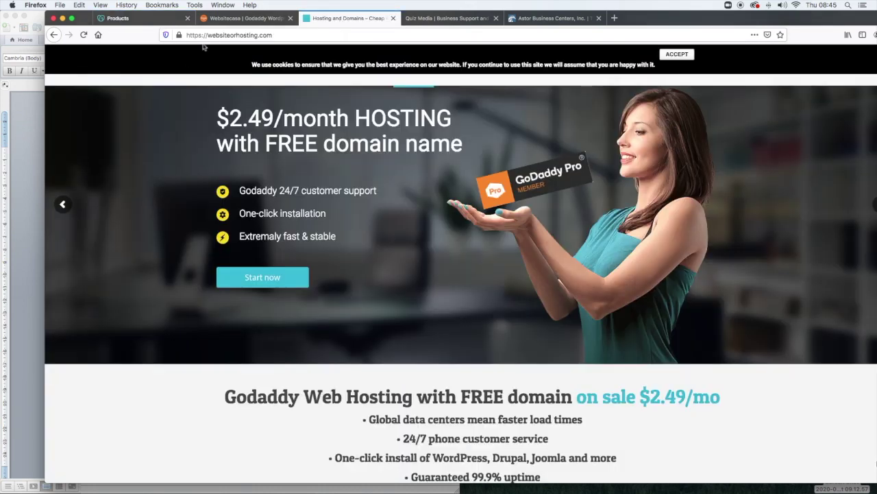
{"action": "left_click", "coordinate": [237, 34]}
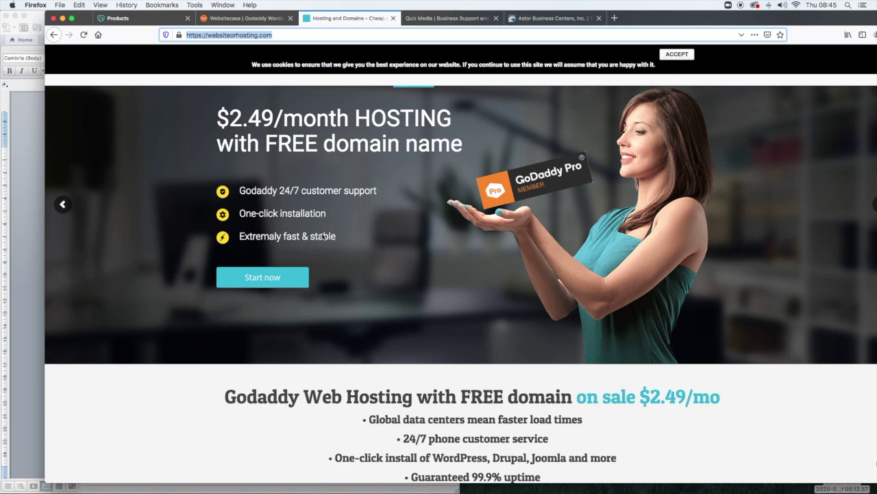
{"action": "left_click", "coordinate": [127, 19]}
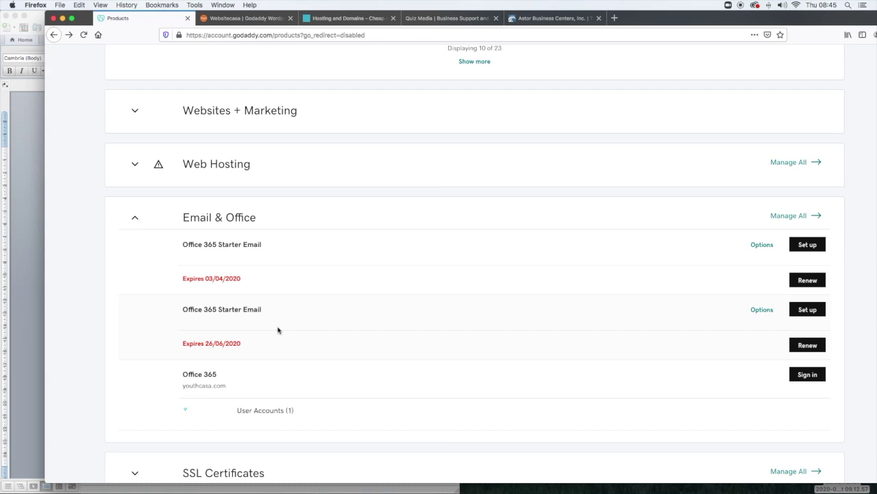
- Collapse the Email & Office and SSL Certificates sections, then select the SSL Certificates paragraph in the notes
{"action": "left_click", "coordinate": [177, 225]}
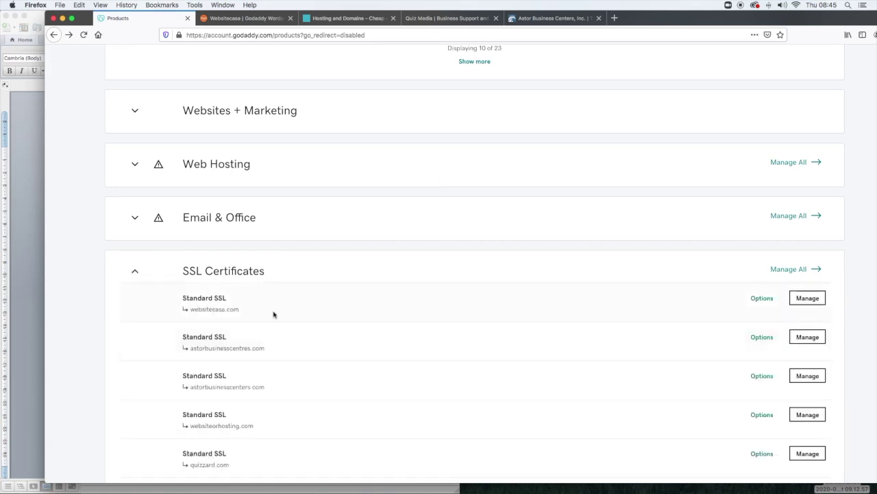
{"action": "scroll", "coordinate": [272, 314], "scroll_direction": "down", "scroll_amount": 5}
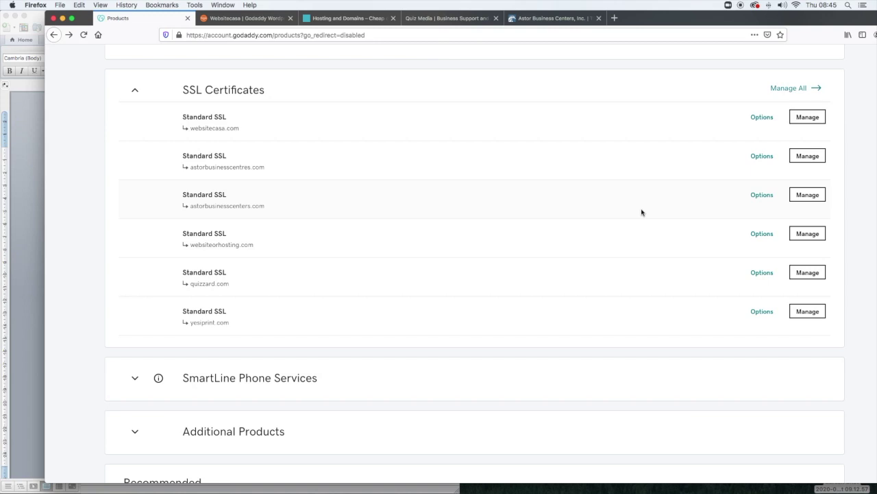
{"action": "left_click", "coordinate": [135, 91]}
{"action": "left_click", "coordinate": [19, 195]}
{"action": "double_click", "coordinate": [94, 304]}
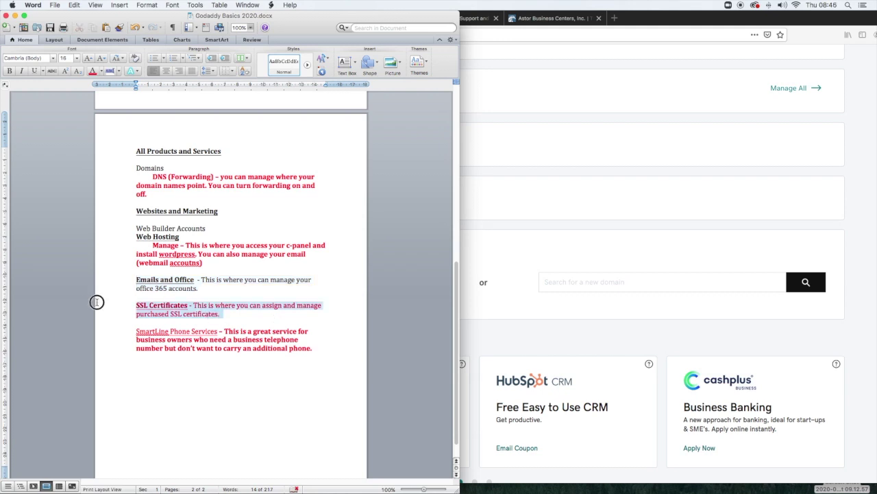
- Expand and collapse SmartLine Phone Services, then Additional Products, on the products page
{"action": "left_click", "coordinate": [519, 339]}
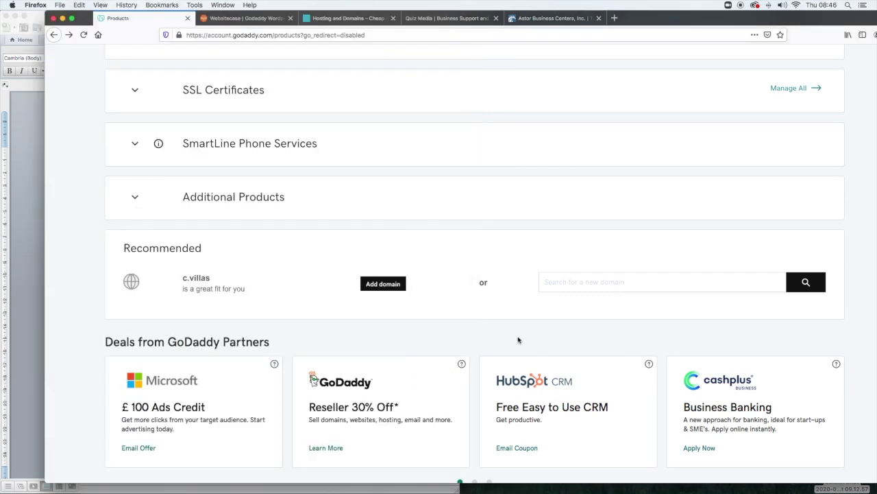
{"action": "left_click", "coordinate": [134, 145]}
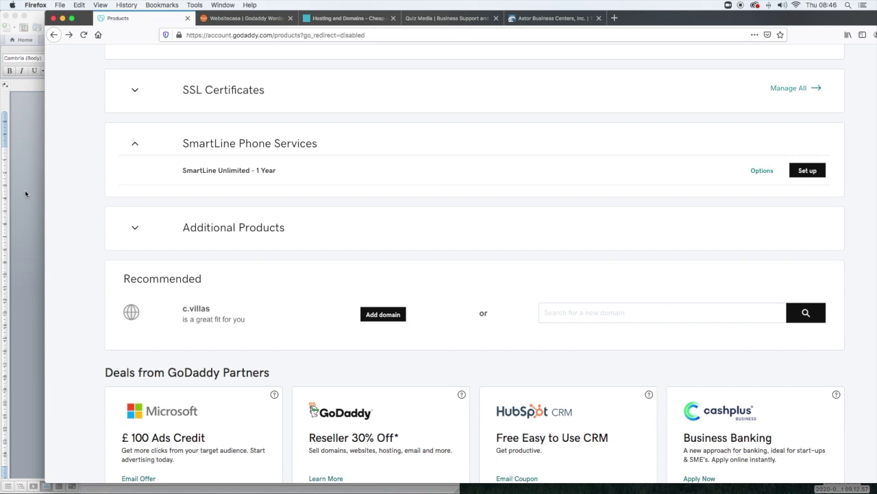
{"action": "left_click", "coordinate": [136, 144]}
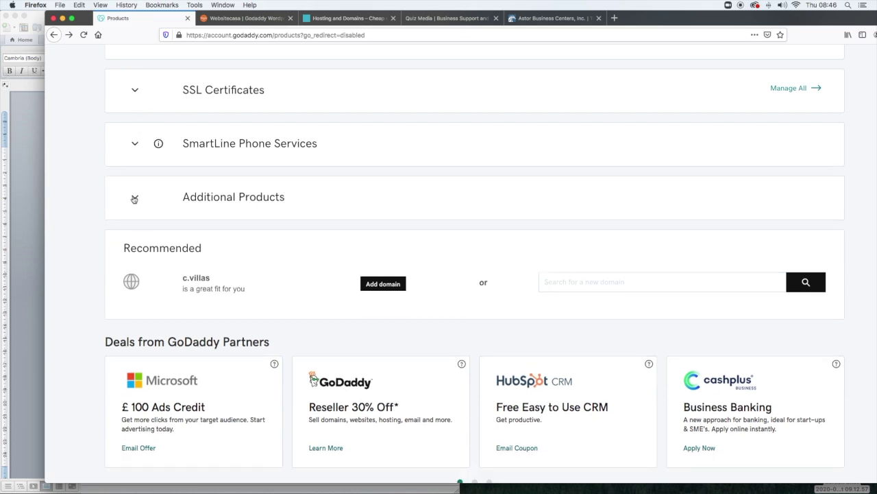
{"action": "left_click", "coordinate": [135, 198]}
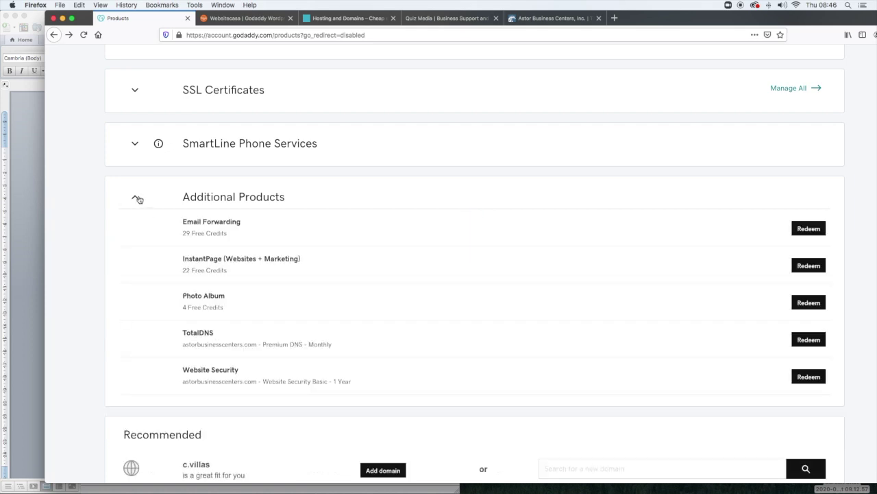
{"action": "left_click", "coordinate": [137, 198]}
- Scroll to Web Hosting and expand it to list the cPanel hosting plans
{"action": "scroll", "coordinate": [319, 198], "scroll_direction": "up", "scroll_amount": 5}
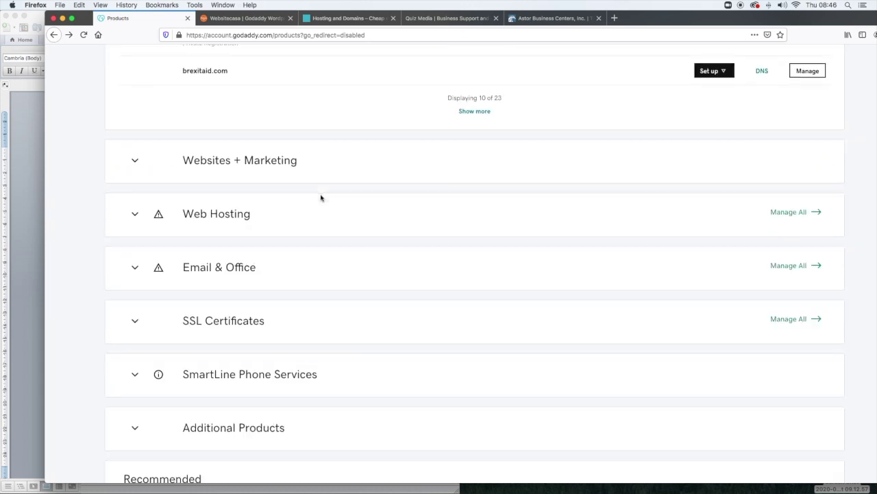
{"action": "scroll", "coordinate": [319, 202], "scroll_direction": "up", "scroll_amount": 10}
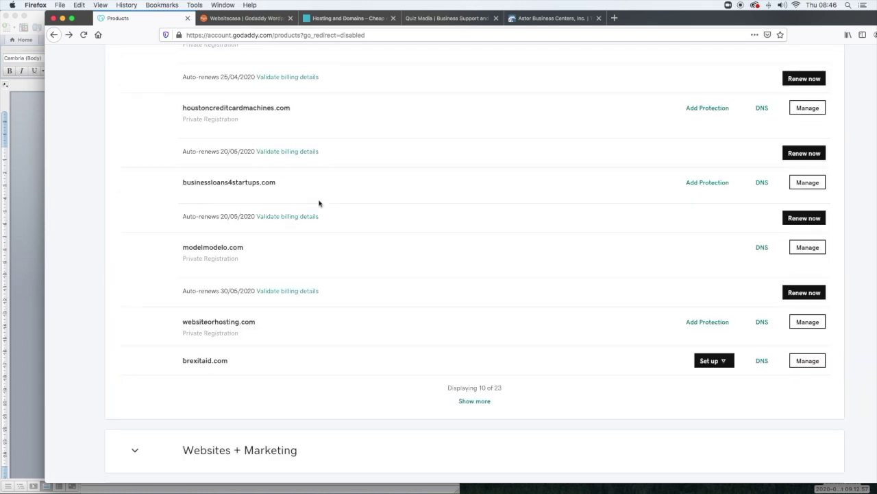
{"action": "scroll", "coordinate": [270, 348], "scroll_direction": "down", "scroll_amount": 2}
{"action": "scroll", "coordinate": [276, 338], "scroll_direction": "down", "scroll_amount": 15}
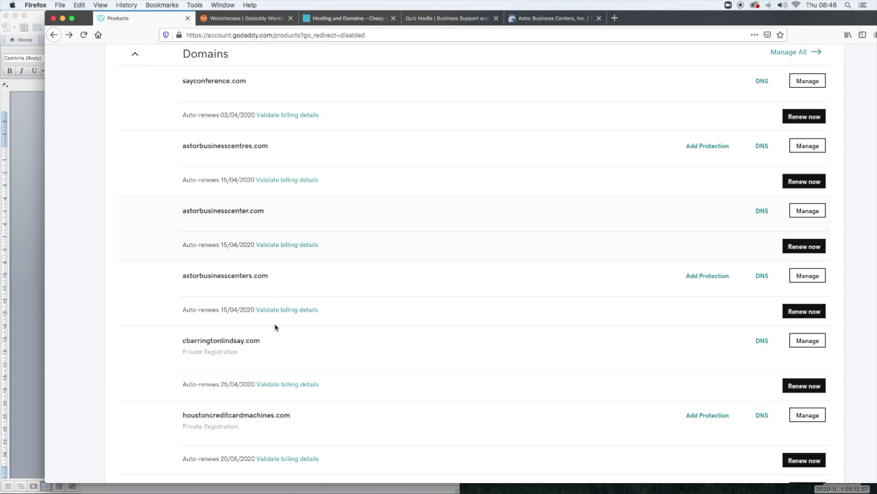
{"action": "scroll", "coordinate": [279, 319], "scroll_direction": "up", "scroll_amount": 4}
{"action": "scroll", "coordinate": [280, 319], "scroll_direction": "up", "scroll_amount": 2}
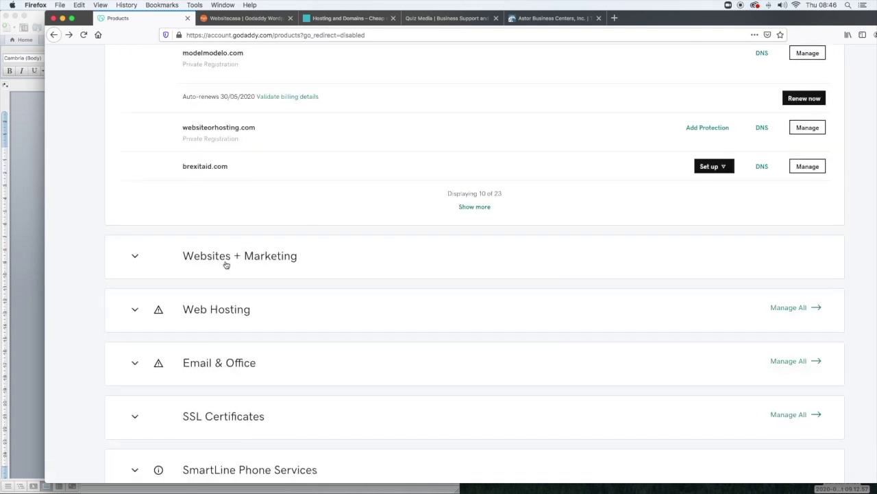
{"action": "scroll", "coordinate": [127, 273], "scroll_direction": "down", "scroll_amount": 1}
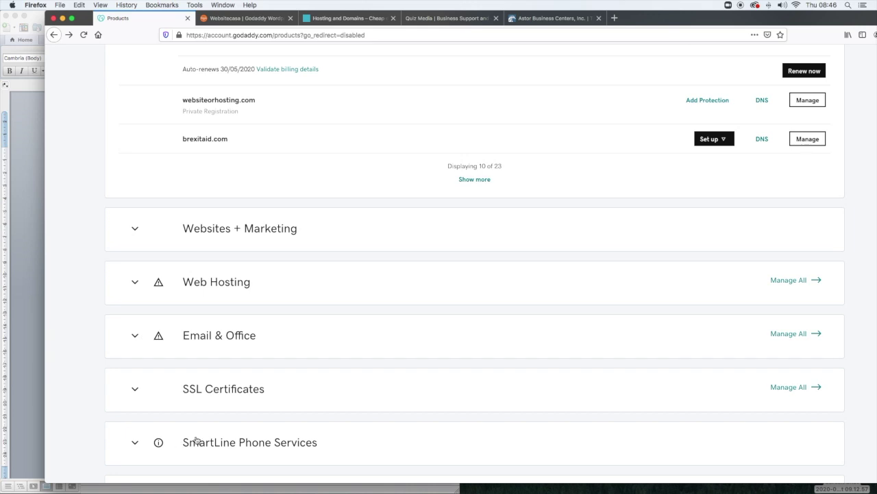
{"action": "left_click", "coordinate": [135, 281]}
- Select the Web Hosting paragraph in the Word notes
{"action": "left_click", "coordinate": [25, 251]}
{"action": "left_click", "coordinate": [299, 227]}
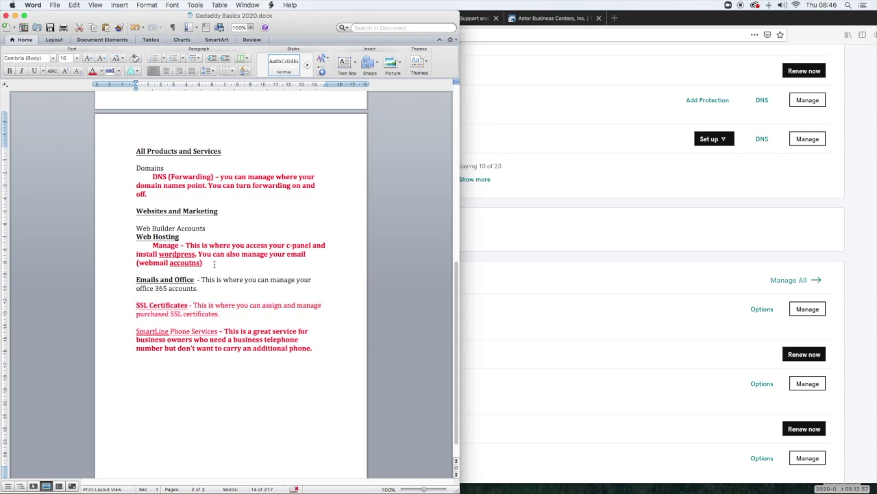
{"action": "left_click_drag", "start_coordinate": [215, 264], "coordinate": [116, 242]}
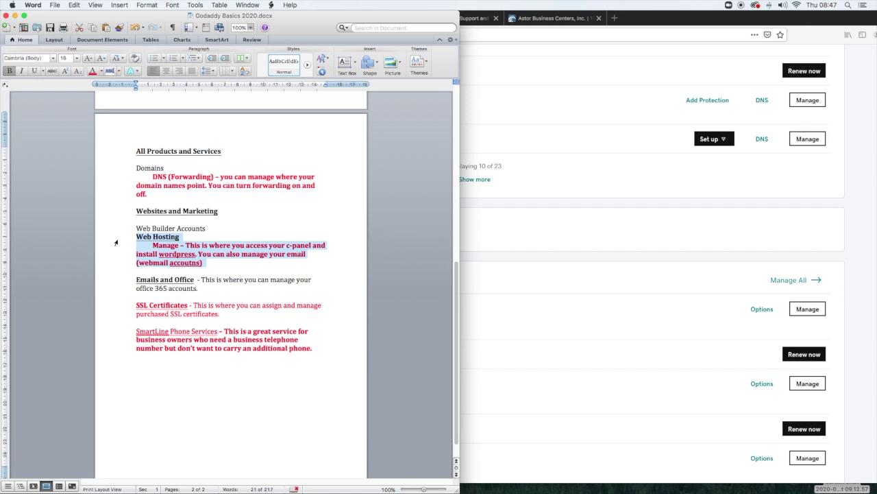
- Return to the GoDaddy products page and look through the Web Hosting plans list
{"action": "left_click", "coordinate": [545, 363]}
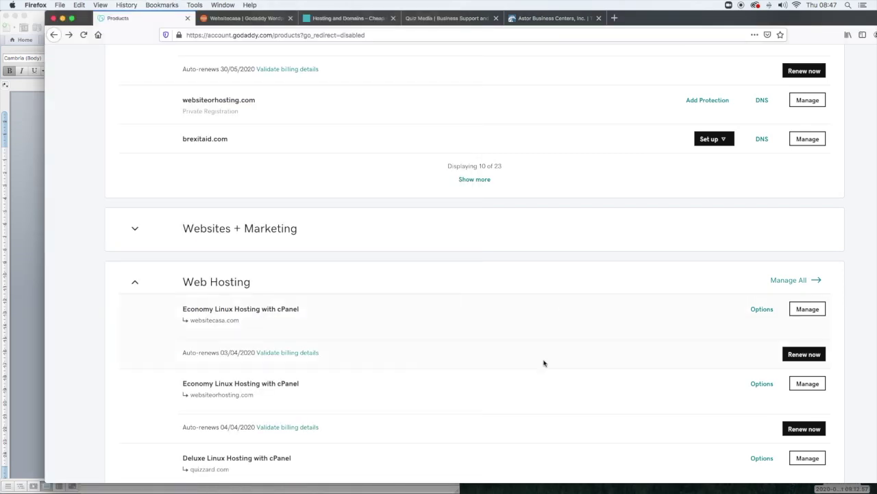
{"action": "scroll", "coordinate": [505, 372], "scroll_direction": "down", "scroll_amount": 3}
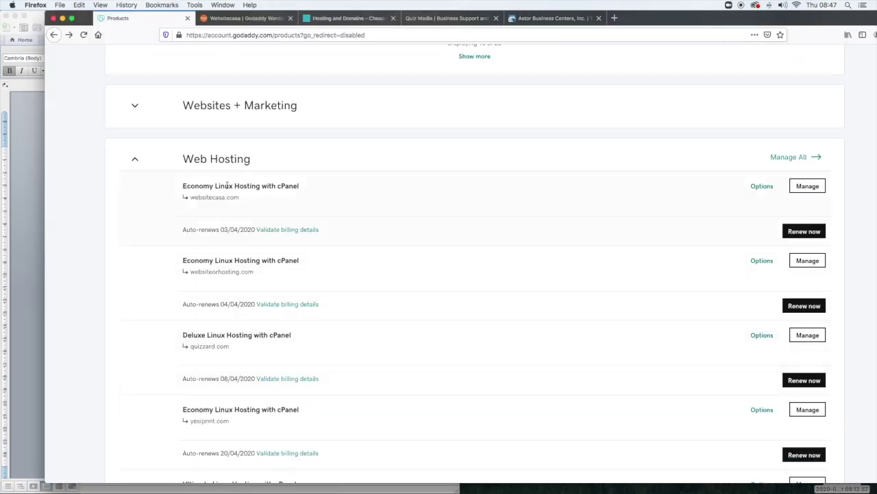
{"action": "scroll", "coordinate": [223, 361], "scroll_direction": "down", "scroll_amount": 3}
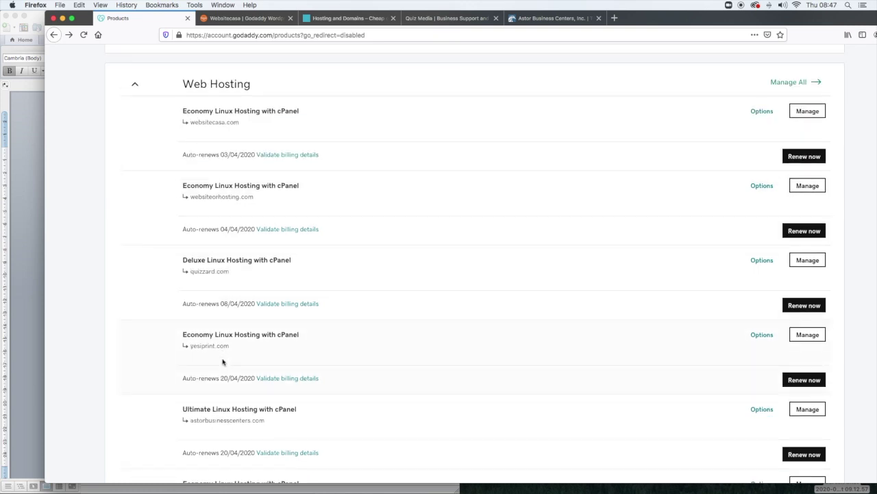
{"action": "scroll", "coordinate": [225, 353], "scroll_direction": "down", "scroll_amount": 3}
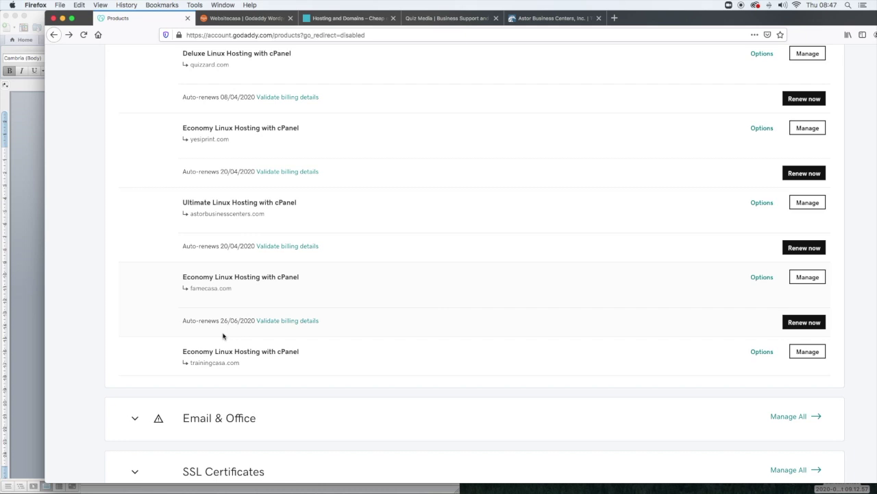
{"action": "scroll", "coordinate": [223, 336], "scroll_direction": "up", "scroll_amount": 10}
{"action": "scroll", "coordinate": [223, 336], "scroll_direction": "down", "scroll_amount": 9}
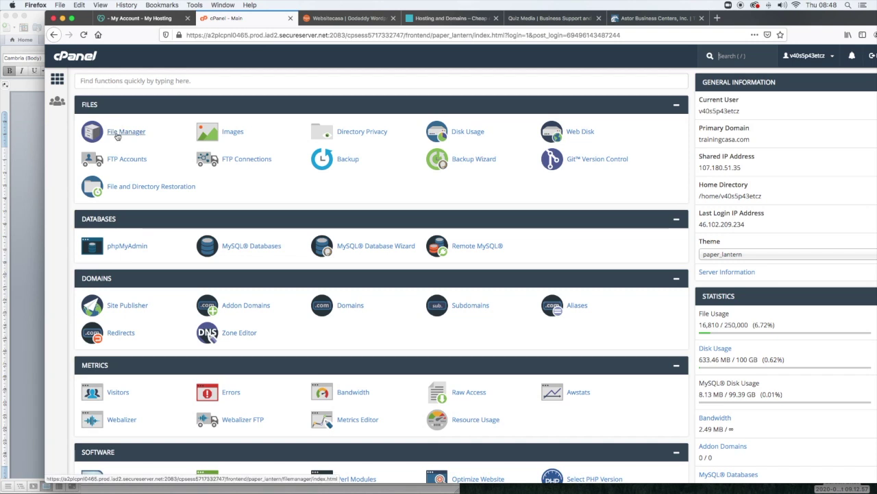
- Scroll the cPanel home down to the Email section and open Email Accounts
{"action": "scroll", "coordinate": [116, 136], "scroll_direction": "down", "scroll_amount": 3}
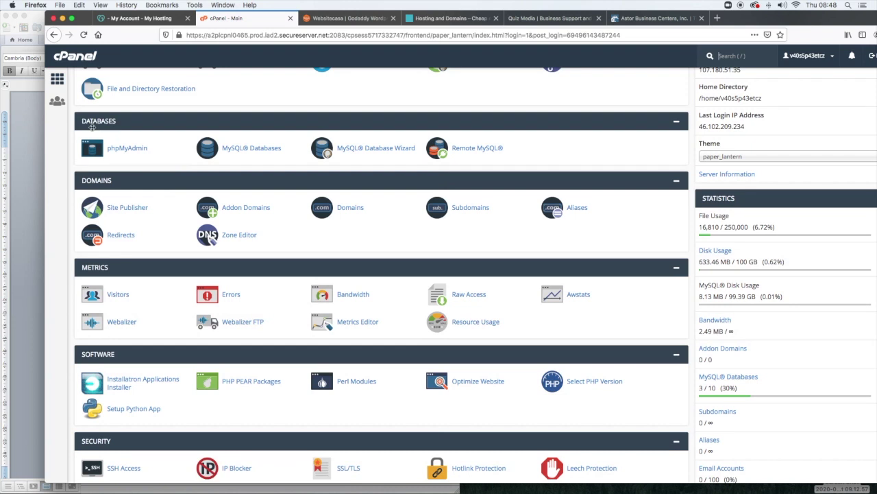
{"action": "scroll", "coordinate": [463, 156], "scroll_direction": "down", "scroll_amount": 3}
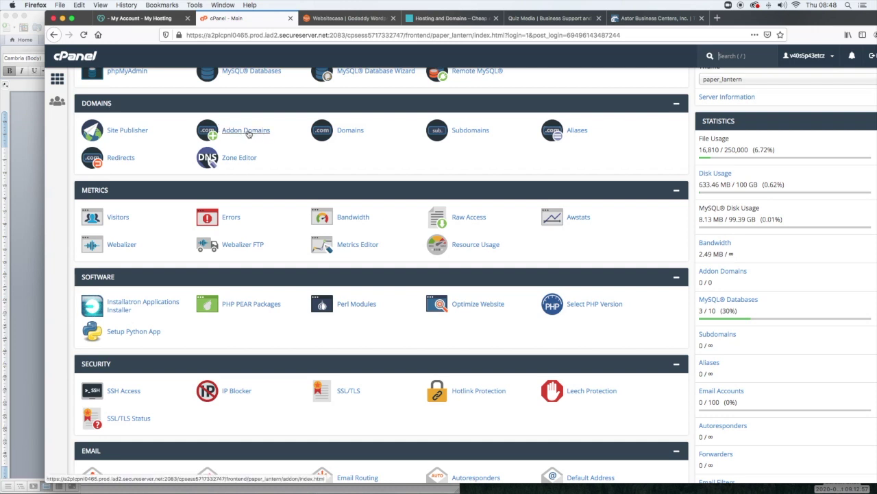
{"action": "scroll", "coordinate": [144, 121], "scroll_direction": "down", "scroll_amount": 4}
{"action": "scroll", "coordinate": [145, 121], "scroll_direction": "up", "scroll_amount": 1}
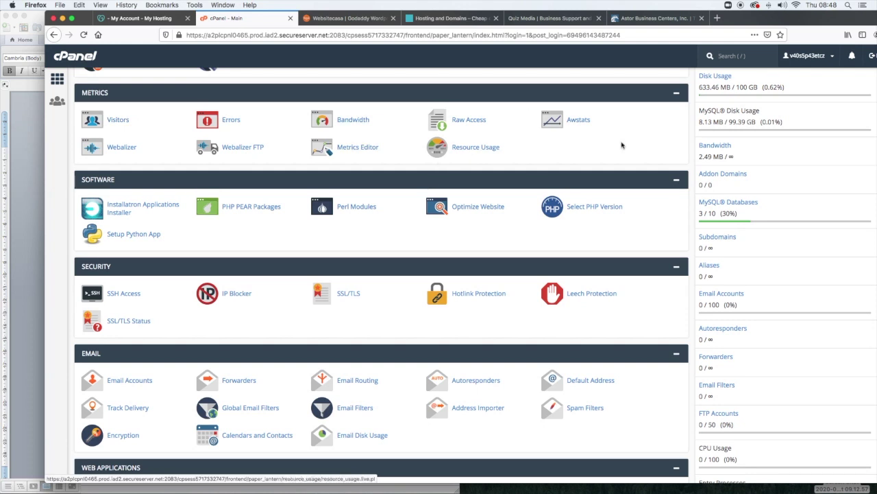
{"action": "scroll", "coordinate": [339, 209], "scroll_direction": "down", "scroll_amount": 1}
{"action": "scroll", "coordinate": [339, 209], "scroll_direction": "down", "scroll_amount": 1}
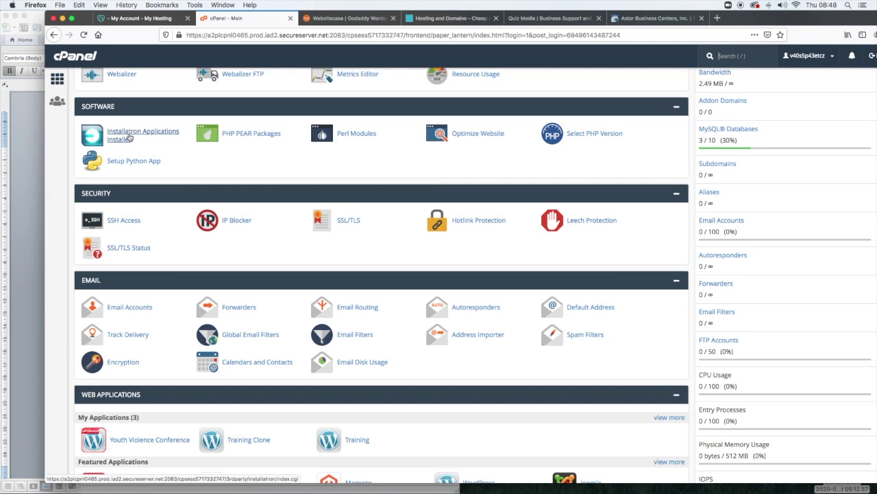
{"action": "scroll", "coordinate": [128, 137], "scroll_direction": "down", "scroll_amount": 2}
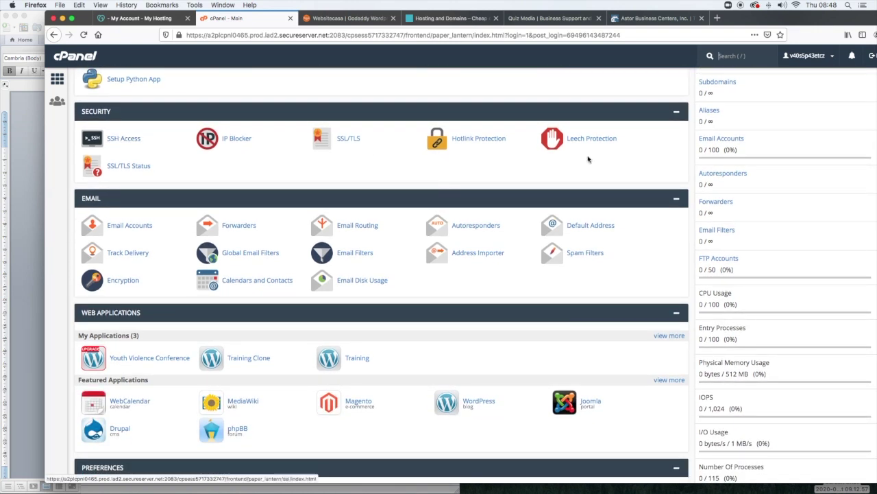
{"action": "scroll", "coordinate": [136, 171], "scroll_direction": "down", "scroll_amount": 2}
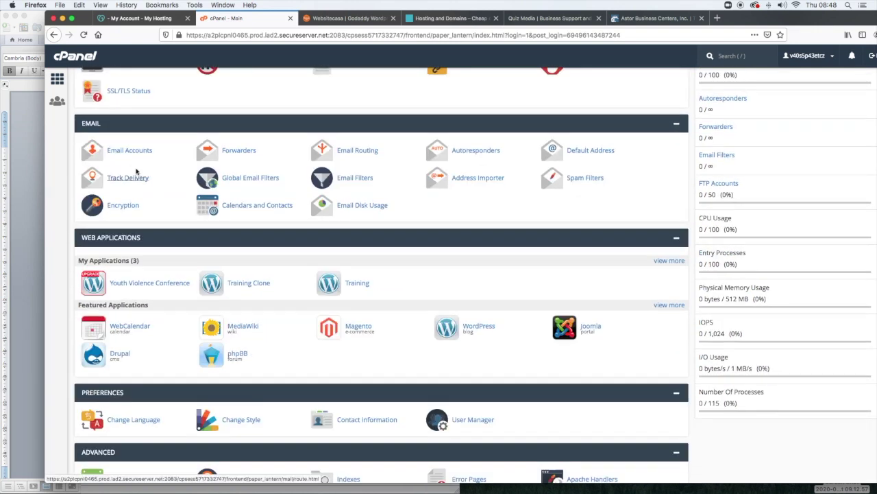
{"action": "scroll", "coordinate": [116, 133], "scroll_direction": "down", "scroll_amount": 1}
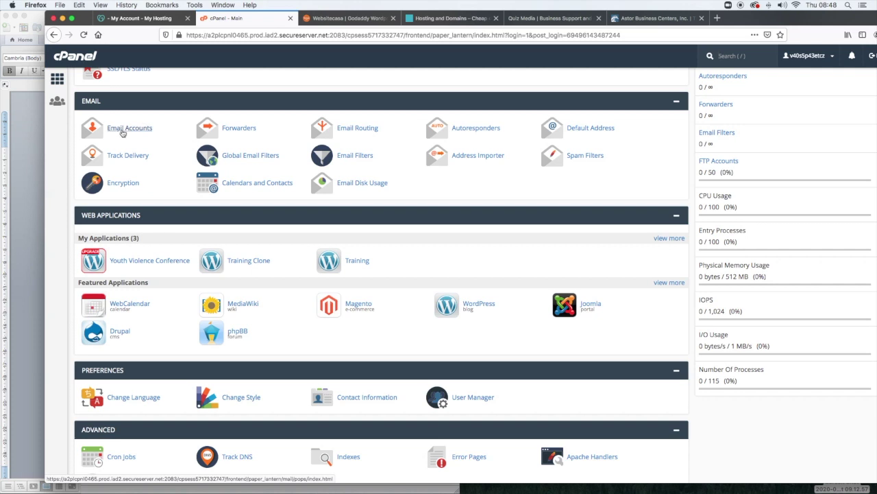
{"action": "left_click", "coordinate": [123, 131]}
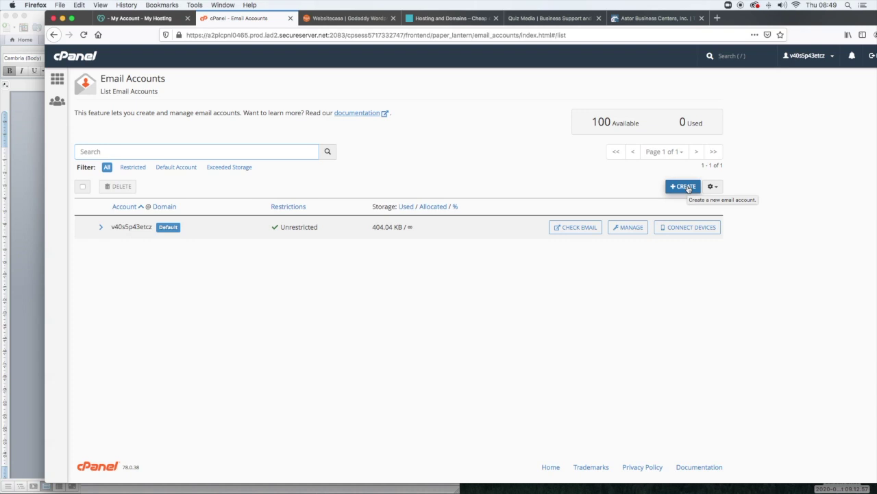
{"action": "left_click", "coordinate": [56, 34]}
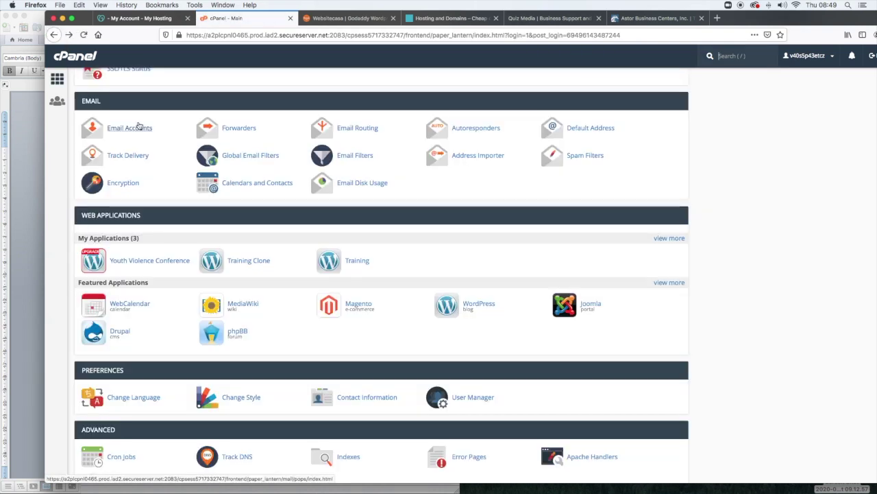
{"action": "scroll", "coordinate": [139, 126], "scroll_direction": "up", "scroll_amount": 3}
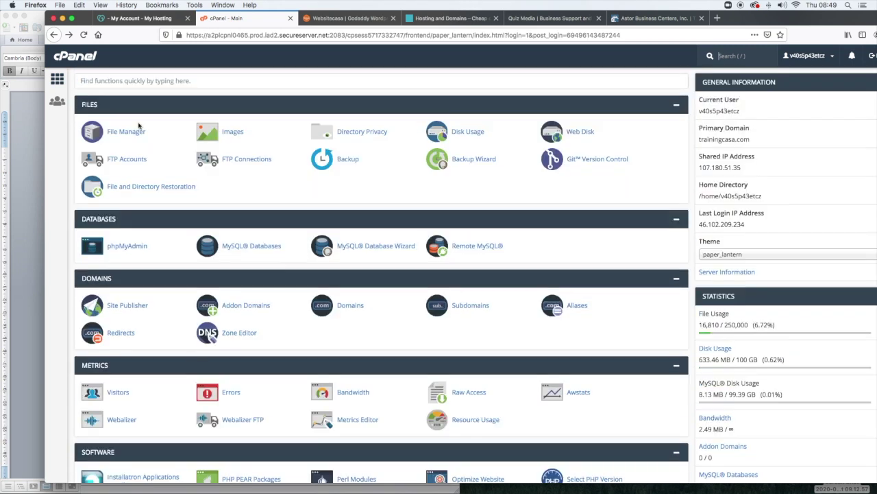
{"action": "scroll", "coordinate": [139, 126], "scroll_direction": "down", "scroll_amount": 3}
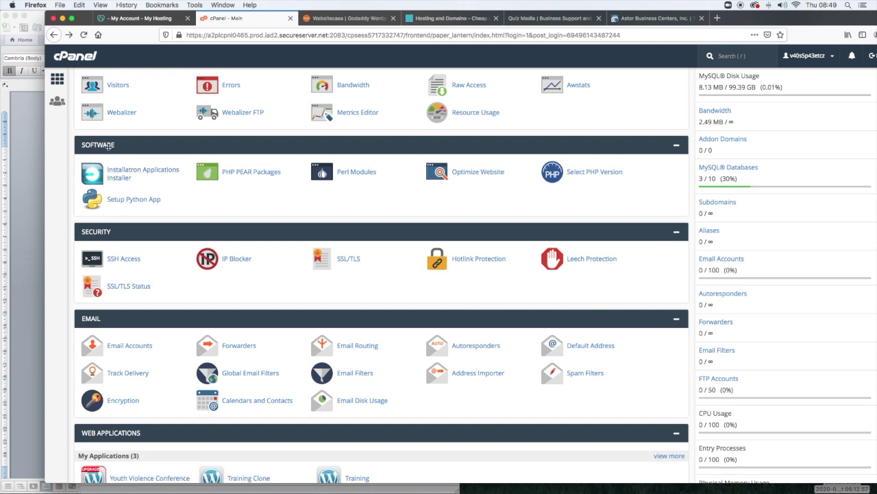
{"action": "left_click", "coordinate": [136, 171]}
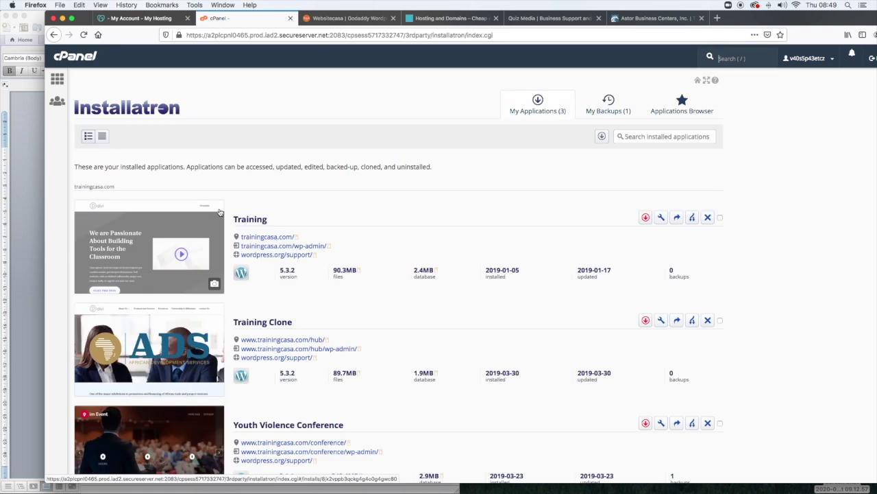
{"action": "scroll", "coordinate": [357, 231], "scroll_direction": "down", "scroll_amount": 3}
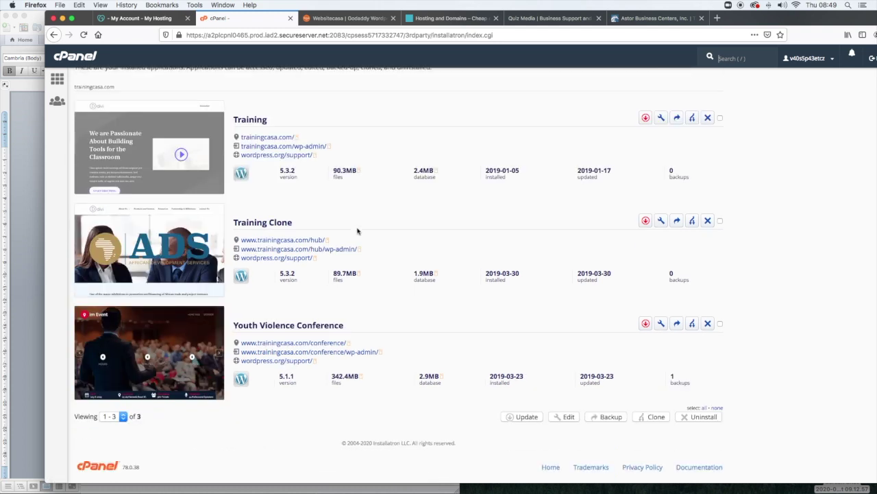
{"action": "scroll", "coordinate": [357, 231], "scroll_direction": "up", "scroll_amount": 2}
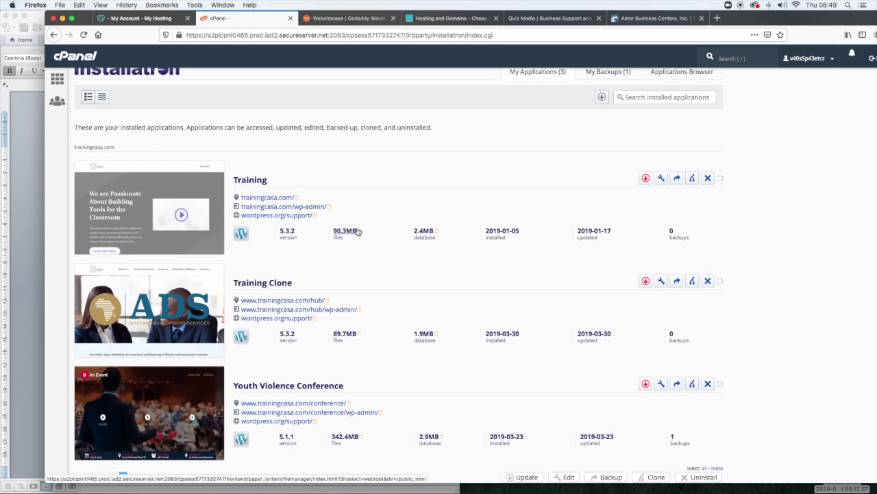
{"action": "scroll", "coordinate": [274, 150], "scroll_direction": "down", "scroll_amount": 1}
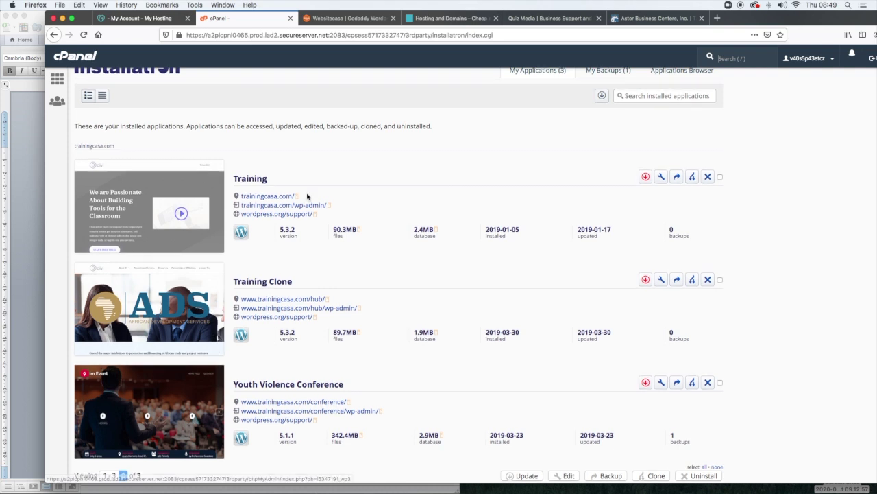
{"action": "scroll", "coordinate": [308, 197], "scroll_direction": "up", "scroll_amount": 1}
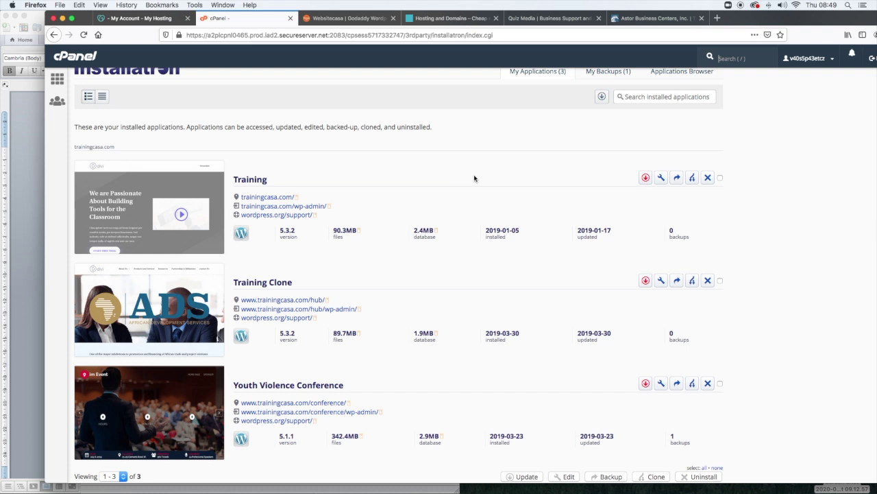
{"action": "scroll", "coordinate": [475, 179], "scroll_direction": "up", "scroll_amount": 2}
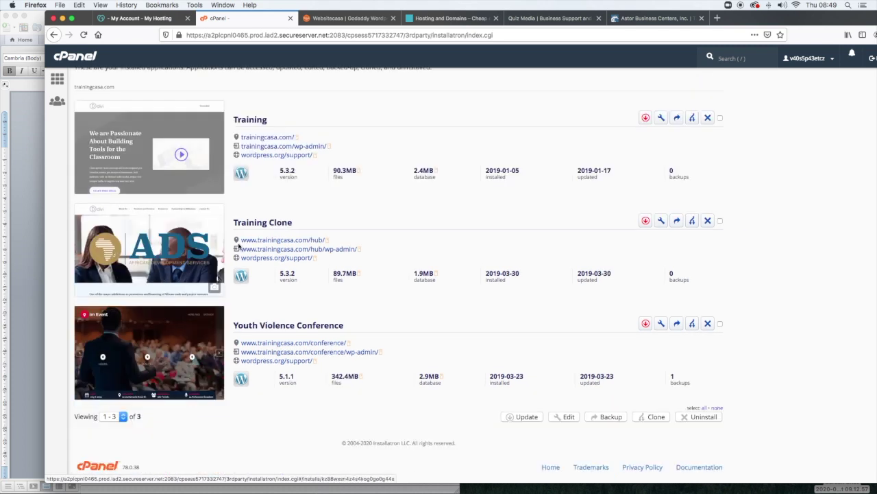
{"action": "scroll", "coordinate": [247, 351], "scroll_direction": "up", "scroll_amount": 3}
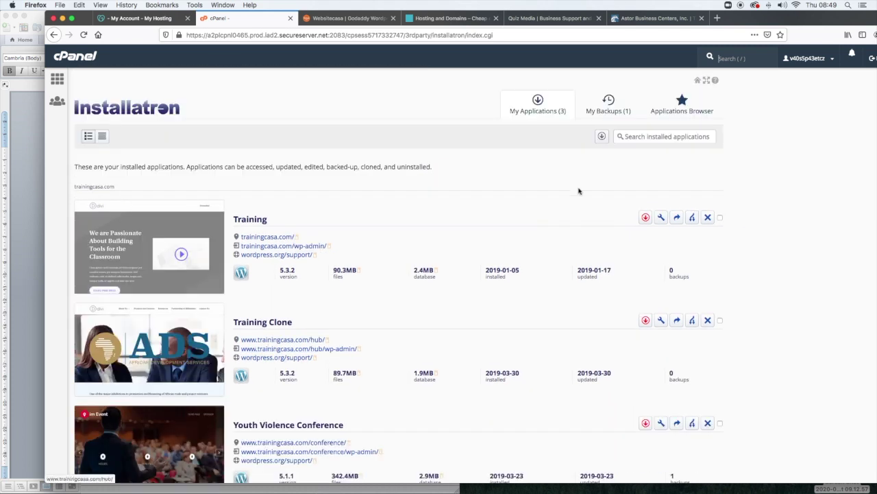
{"action": "left_click", "coordinate": [603, 112]}
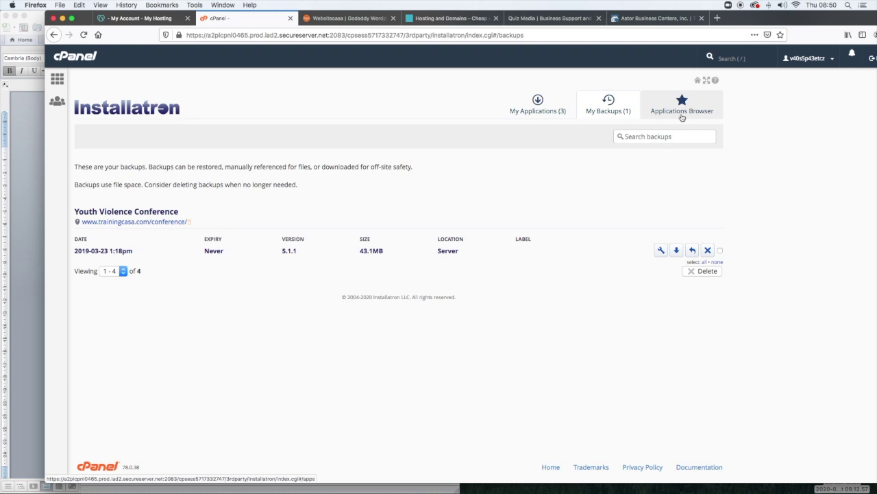
{"action": "left_click", "coordinate": [533, 110]}
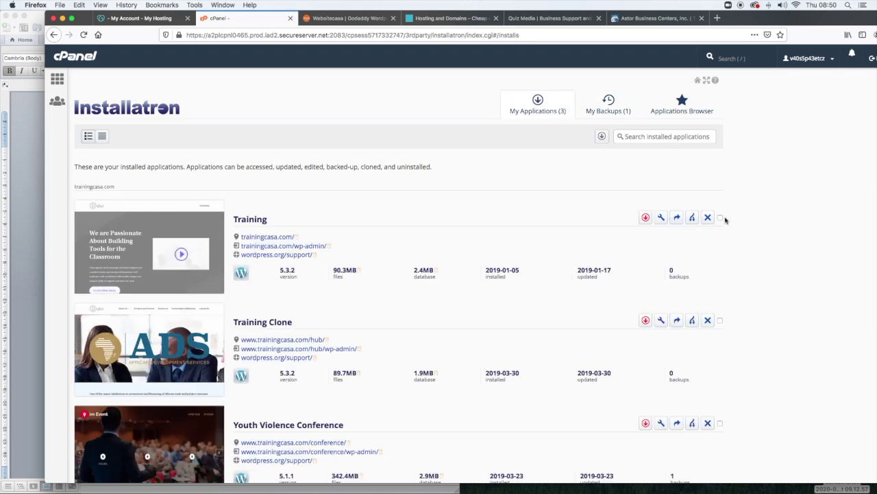
- Tick and untick the Training Clone installation's checkbox in the Installatron list several times
{"action": "scroll", "coordinate": [647, 286], "scroll_direction": "down", "scroll_amount": 3}
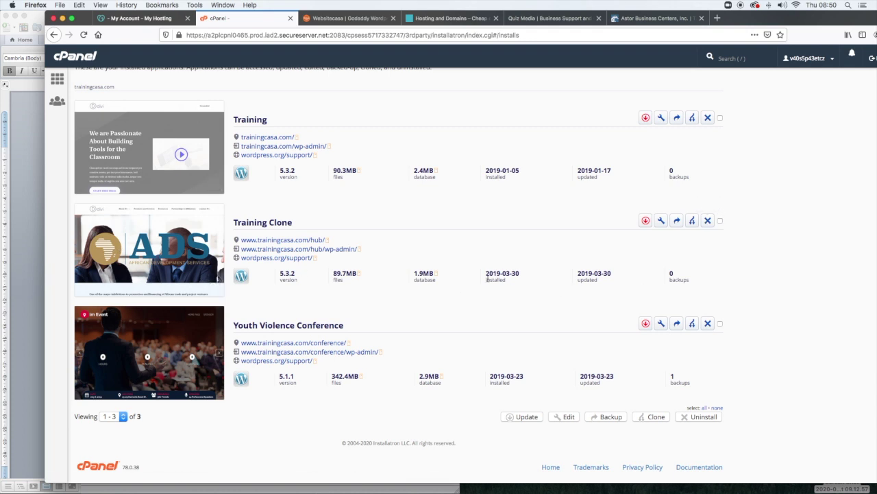
{"action": "mouse_move", "coordinate": [146, 247]}
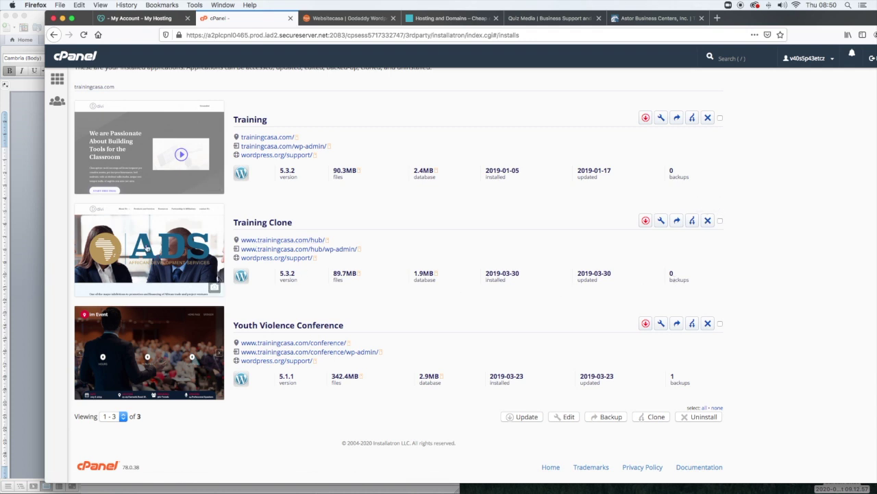
{"action": "left_click", "coordinate": [719, 221]}
{"action": "left_click", "coordinate": [719, 221]}
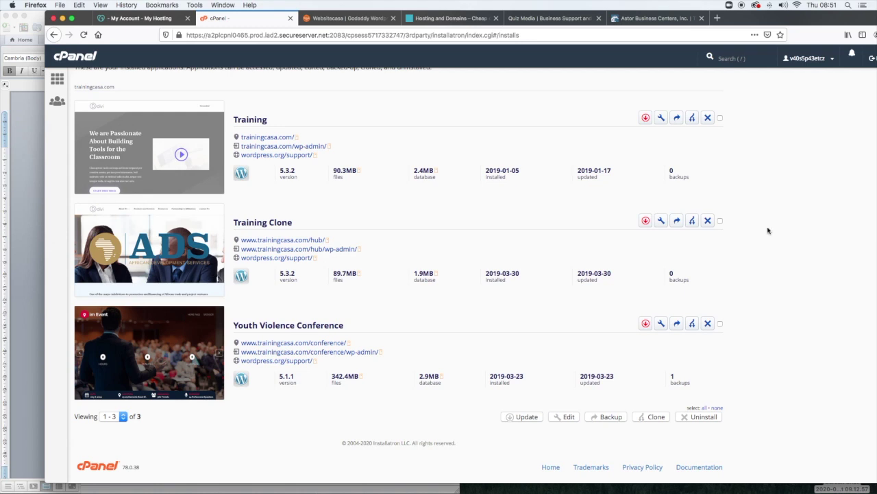
{"action": "left_click", "coordinate": [720, 220]}
{"action": "left_click", "coordinate": [719, 220]}
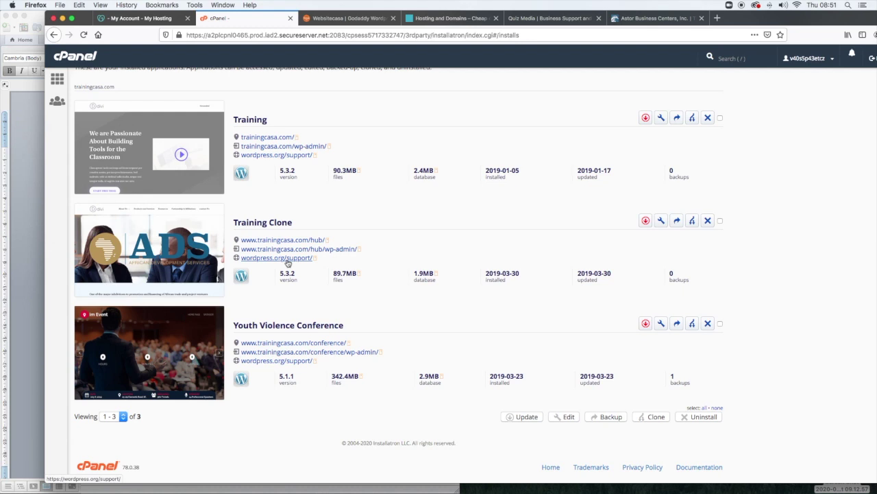
- Close the hub site's WordPress dashboard and switch to the Websitecasa homepage
{"action": "scroll", "coordinate": [288, 264], "scroll_direction": "up", "scroll_amount": 3}
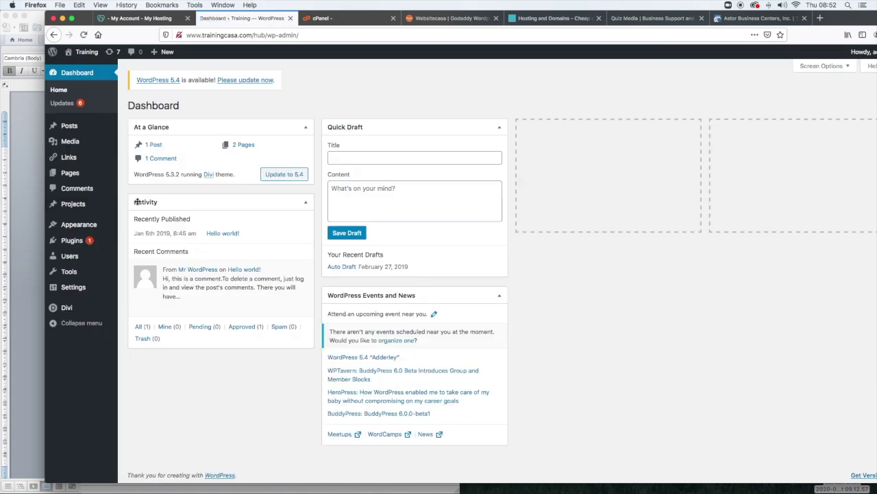
{"action": "left_click", "coordinate": [290, 18]}
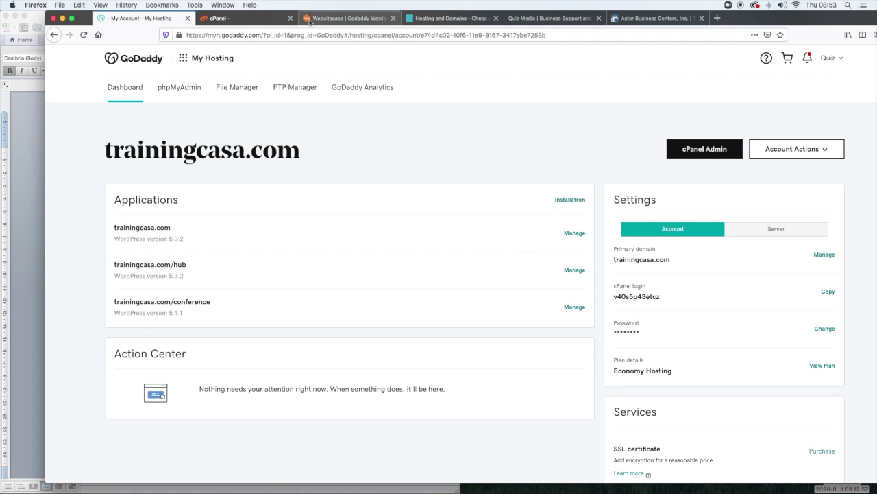
{"action": "left_click", "coordinate": [345, 18]}
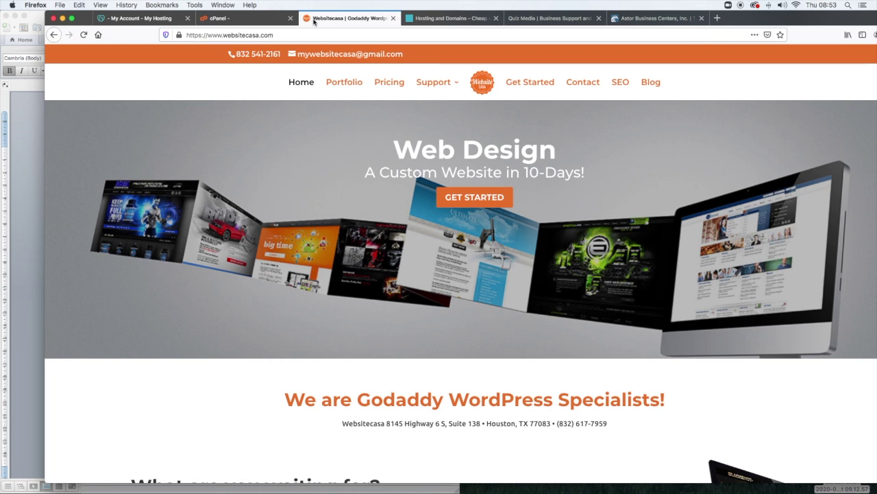
- Open the Websitecasa Pricing page and scroll down to the plans
{"action": "left_click", "coordinate": [388, 91]}
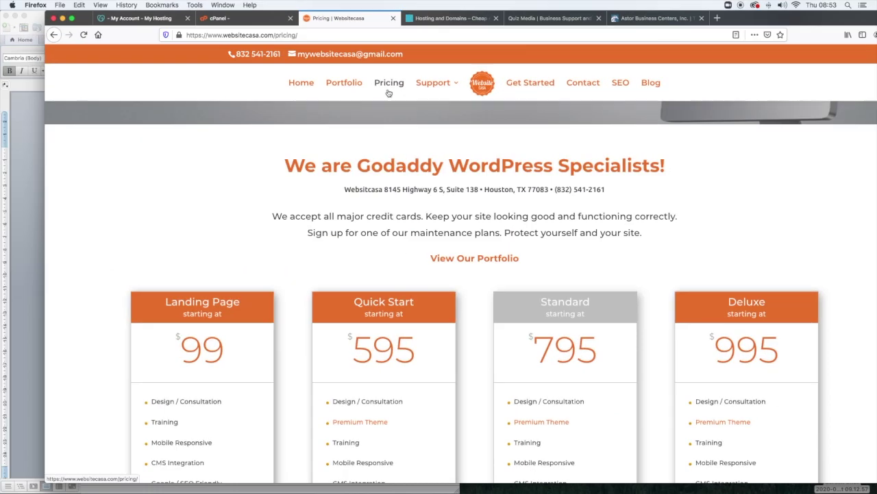
{"action": "scroll", "coordinate": [389, 93], "scroll_direction": "down", "scroll_amount": 2}
{"action": "scroll", "coordinate": [388, 93], "scroll_direction": "down", "scroll_amount": 2}
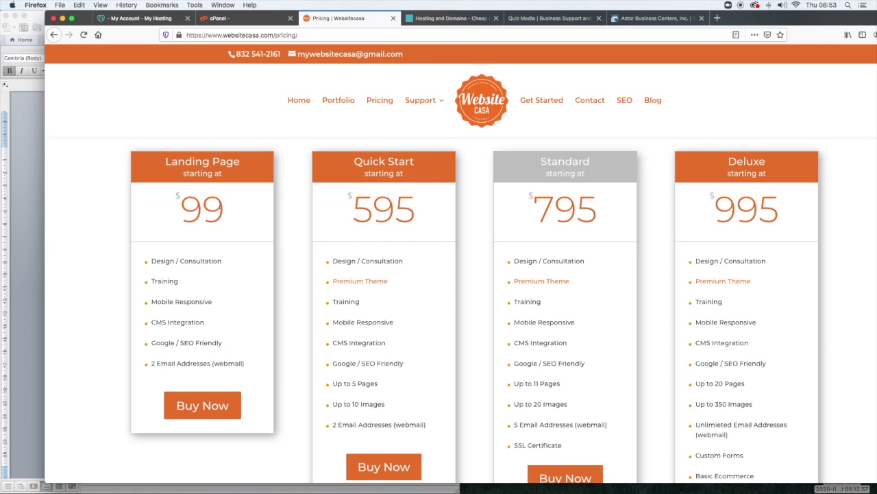
- Highlight the Landing Page price 99 and the Deluxe price 995, then review the pricing table
{"action": "left_click_drag", "start_coordinate": [226, 206], "coordinate": [184, 208]}
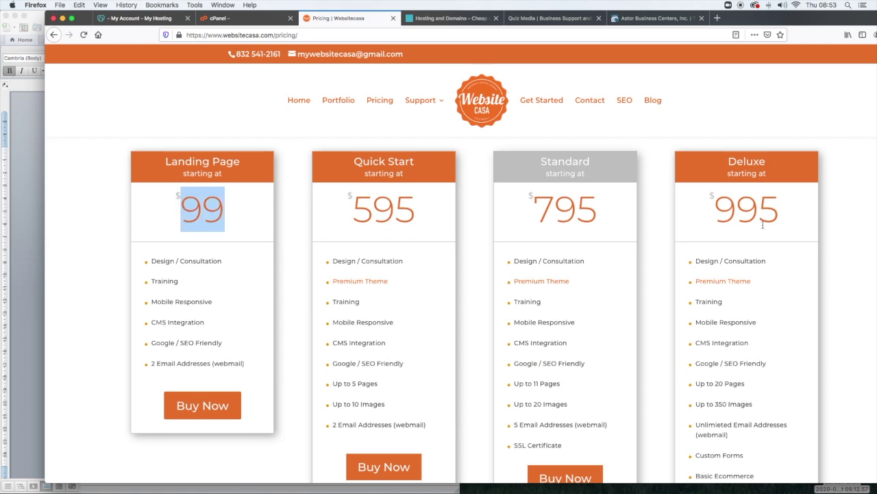
{"action": "left_click", "coordinate": [842, 210]}
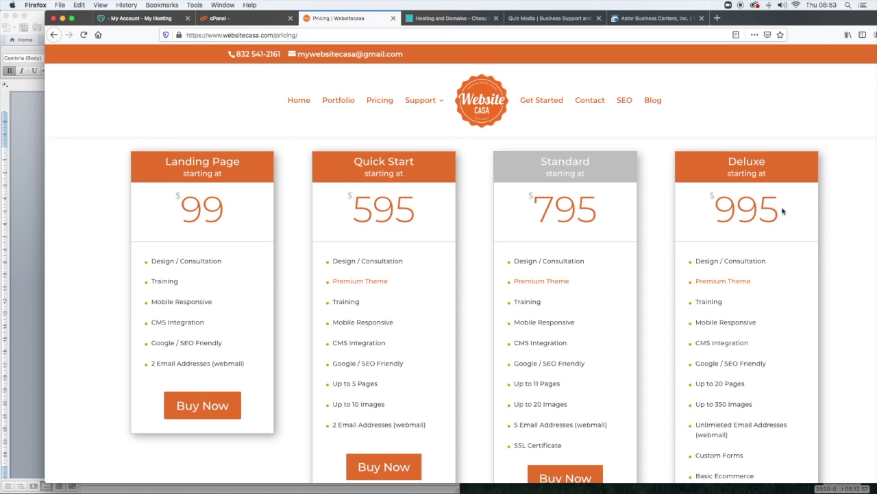
{"action": "left_click_drag", "start_coordinate": [782, 210], "coordinate": [711, 210]}
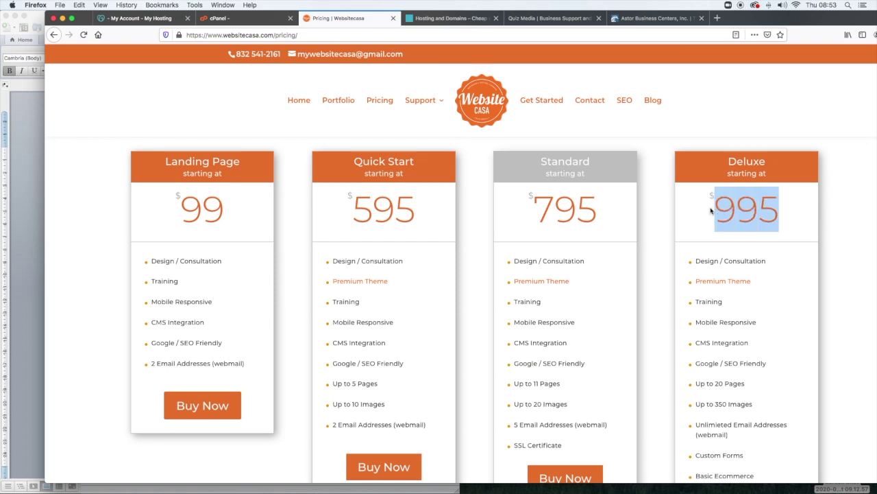
{"action": "scroll", "coordinate": [766, 323], "scroll_direction": "down", "scroll_amount": 3}
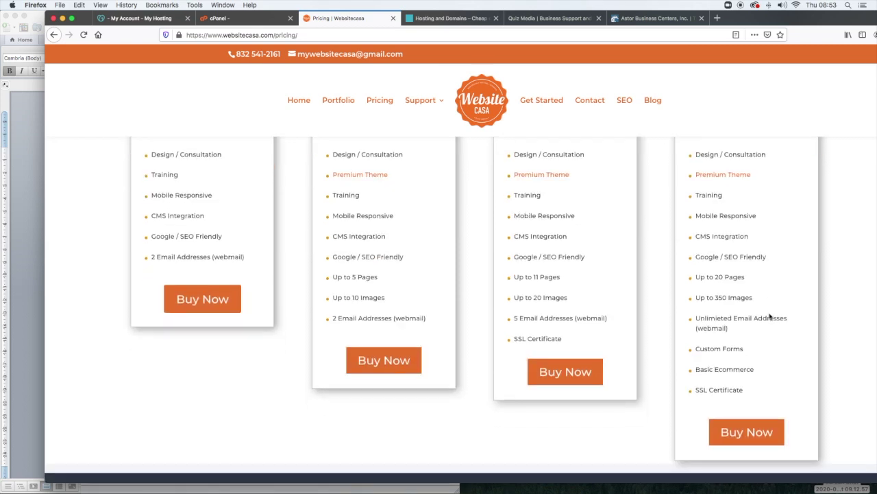
{"action": "scroll", "coordinate": [769, 316], "scroll_direction": "up", "scroll_amount": 4}
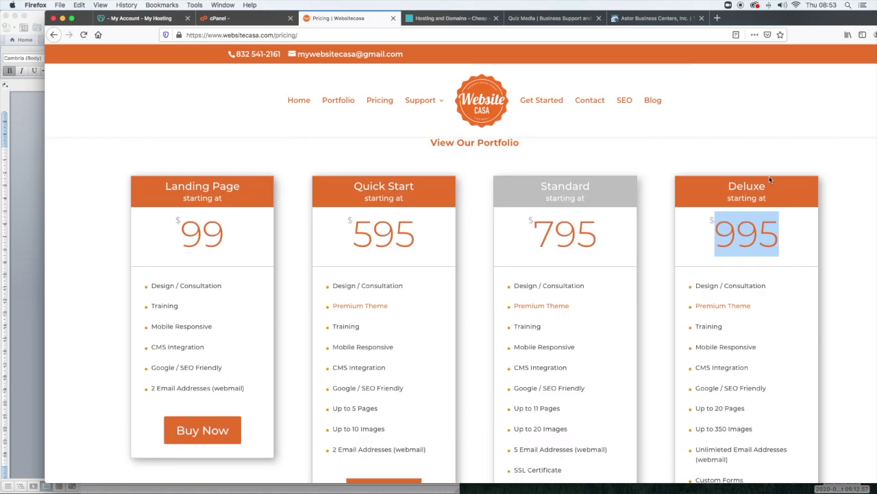
{"action": "scroll", "coordinate": [761, 206], "scroll_direction": "down", "scroll_amount": 3}
{"action": "scroll", "coordinate": [716, 191], "scroll_direction": "up", "scroll_amount": 10}
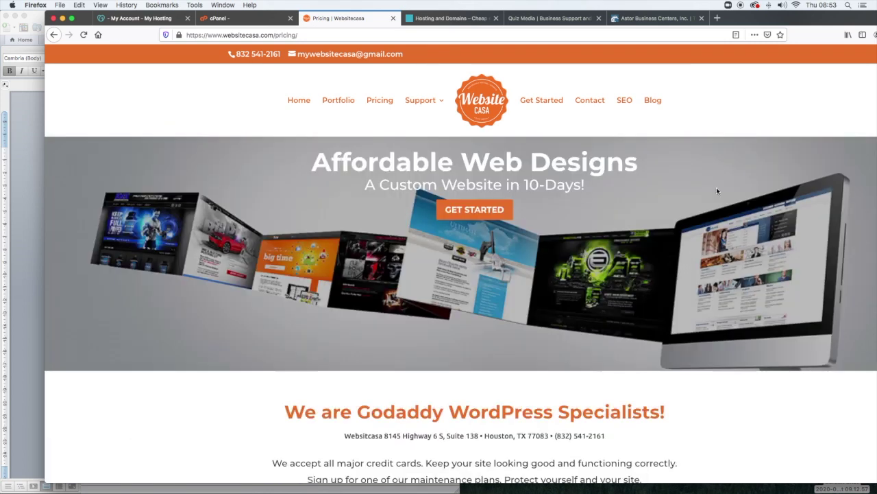
{"action": "scroll", "coordinate": [717, 190], "scroll_direction": "down", "scroll_amount": 1}
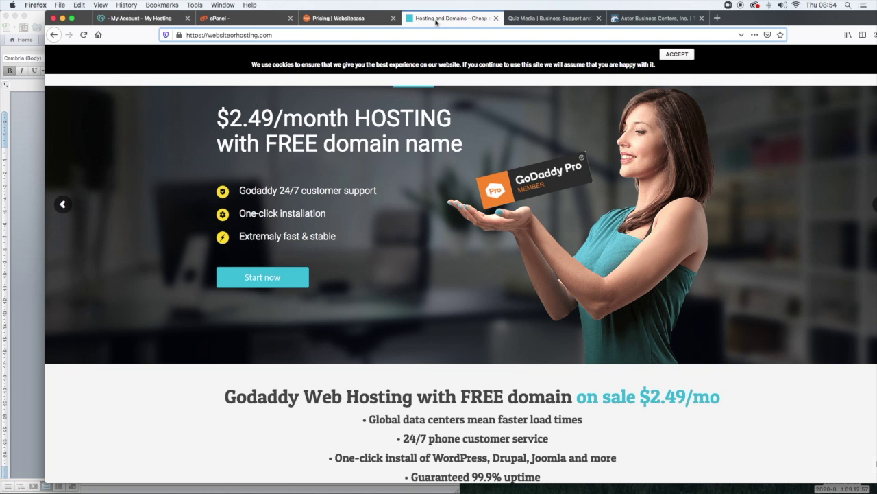
- Follow websiteorhosting.com's hosting offer through to GoDaddy's Web Hosting plans page
{"action": "left_click", "coordinate": [178, 32]}
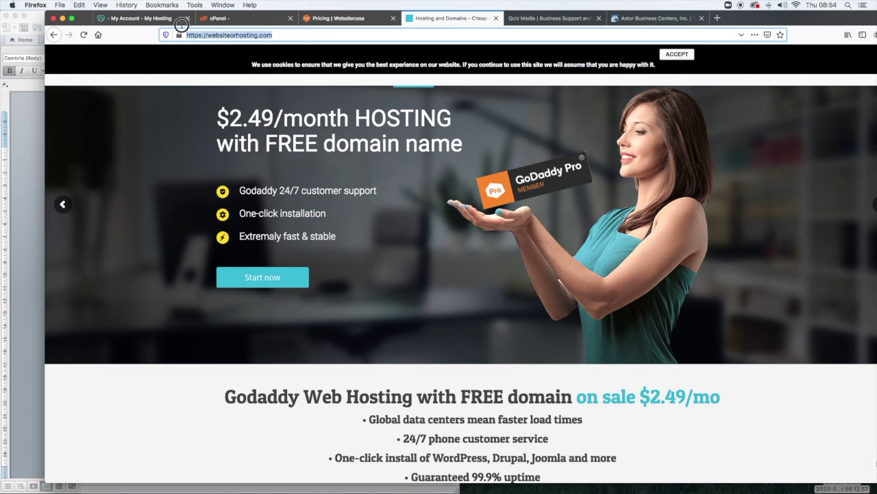
{"action": "scroll", "coordinate": [480, 274], "scroll_direction": "down", "scroll_amount": 1}
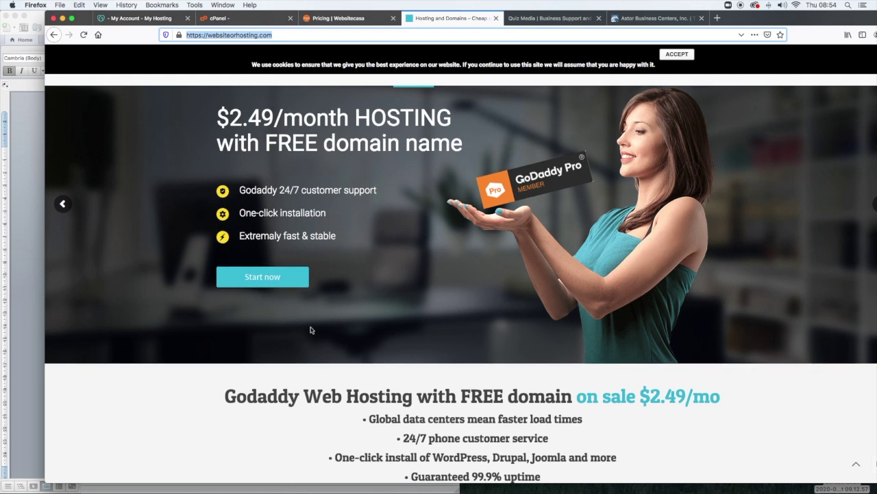
{"action": "left_click", "coordinate": [257, 284]}
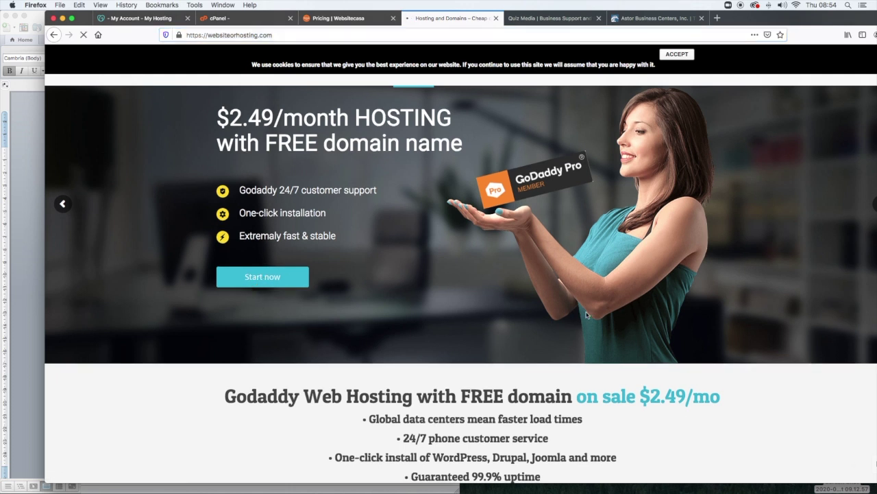
- Add the £1.00/mo Economy hosting plan to the cart
{"action": "scroll", "coordinate": [586, 315], "scroll_direction": "down", "scroll_amount": 5}
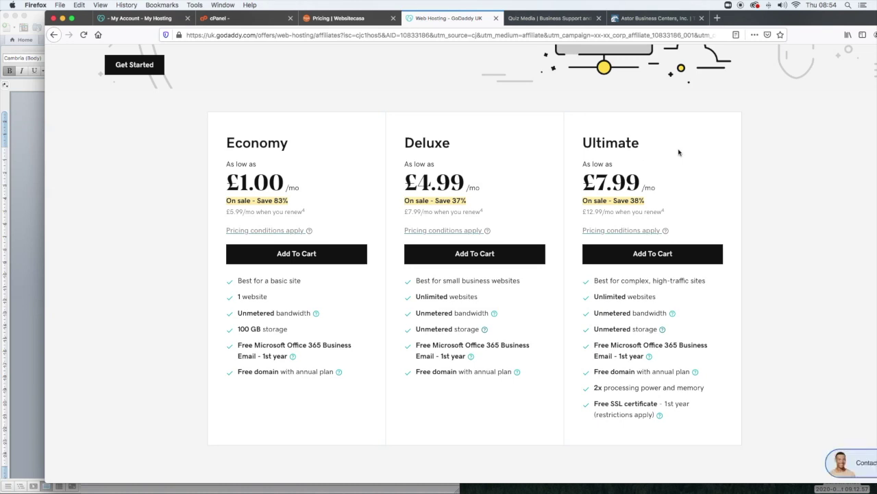
{"action": "scroll", "coordinate": [679, 152], "scroll_direction": "down", "scroll_amount": 6}
{"action": "scroll", "coordinate": [462, 183], "scroll_direction": "up", "scroll_amount": 5}
{"action": "left_click", "coordinate": [459, 181]}
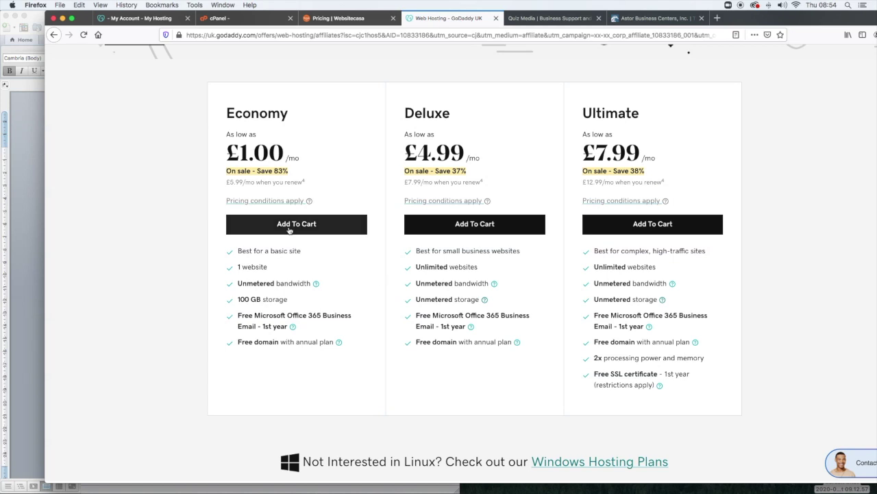
{"action": "left_click", "coordinate": [288, 226]}
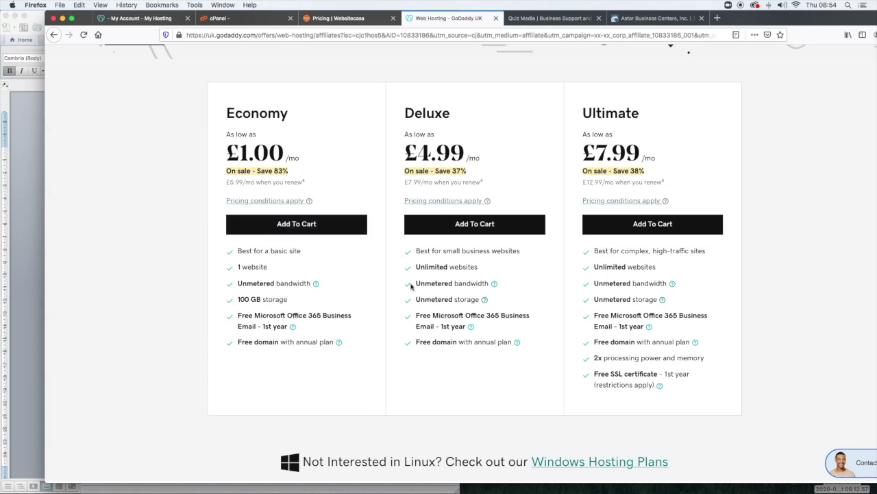